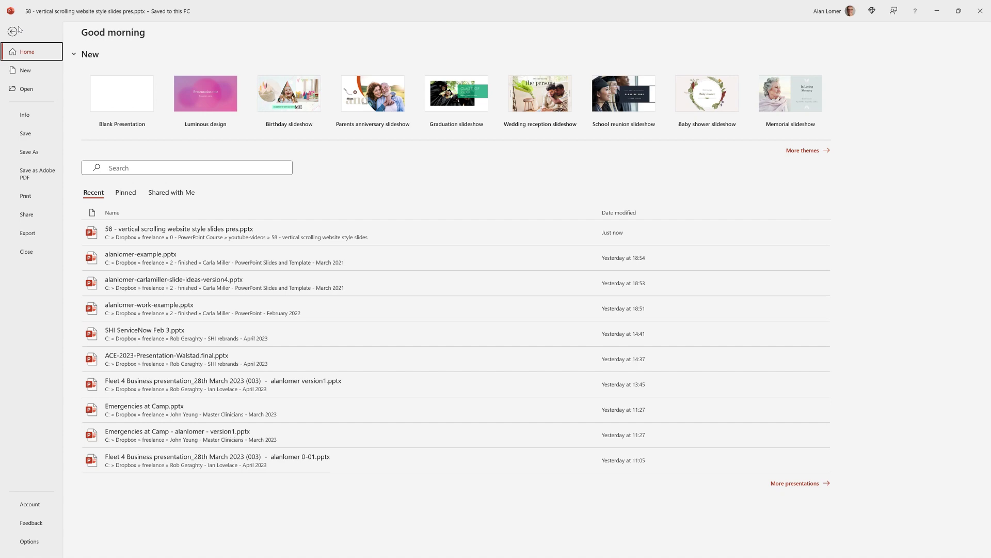
Step: Create a new blank presentation and switch its slide to the Blank layout
{"action": "left_click", "coordinate": [22, 70]}
{"action": "left_click", "coordinate": [120, 77]}
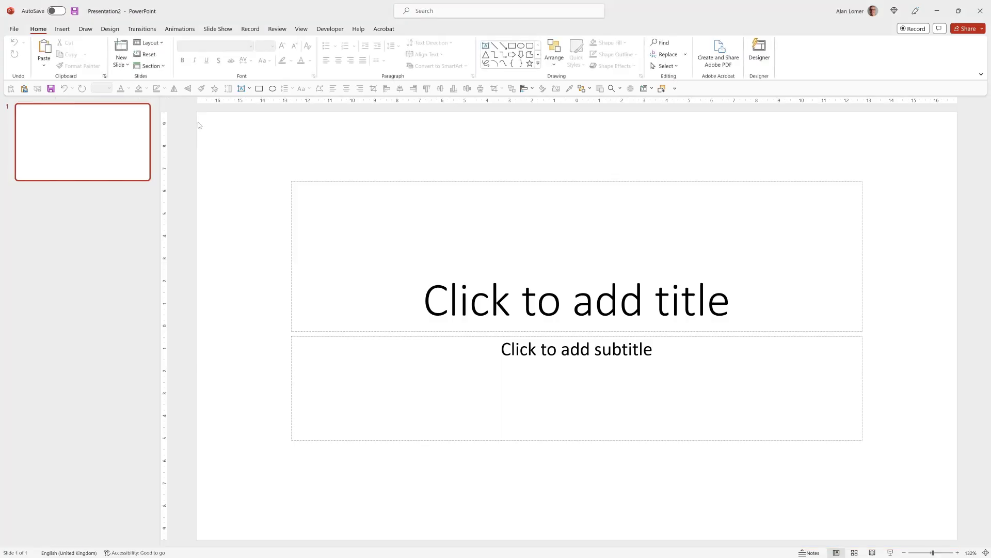
{"action": "right_click", "coordinate": [263, 143]}
{"action": "mouse_move", "coordinate": [292, 202]}
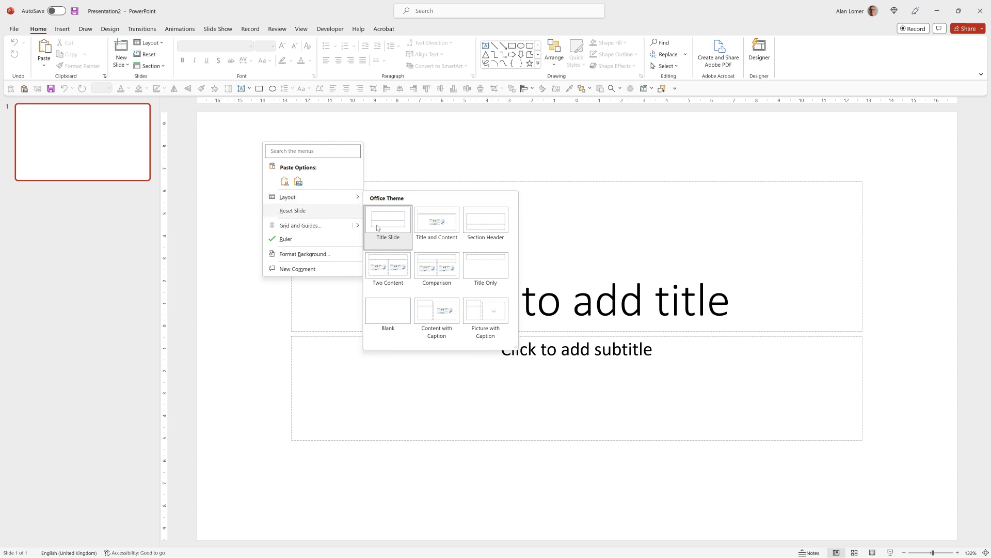
{"action": "left_click", "coordinate": [394, 321]}
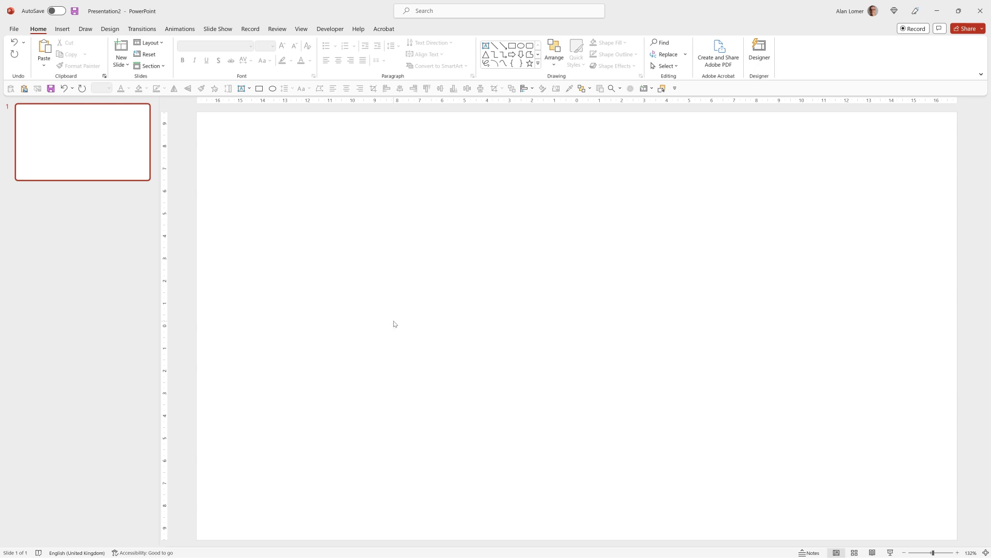
Step: Give the slide a solid black background
{"action": "right_click", "coordinate": [402, 248]}
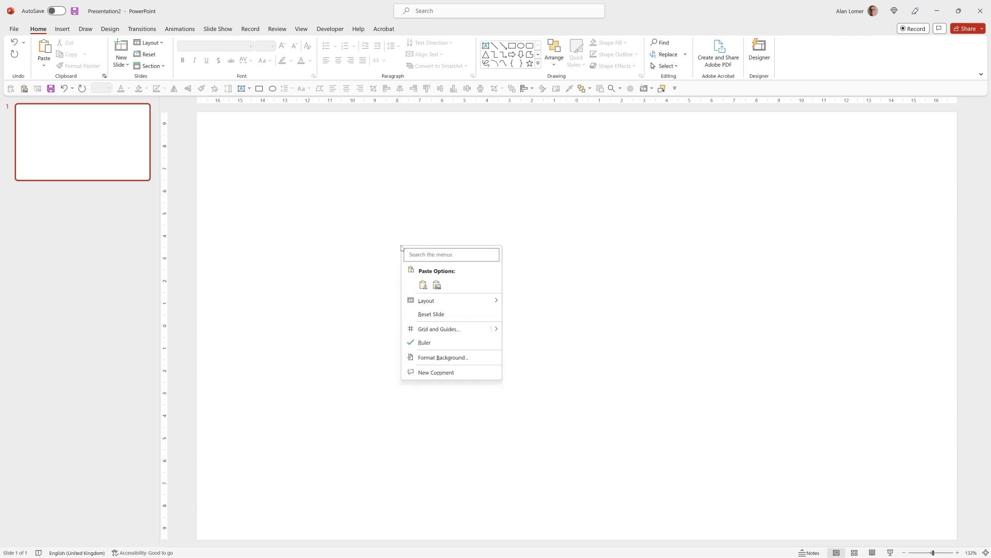
{"action": "left_click", "coordinate": [455, 357]}
{"action": "left_click", "coordinate": [967, 222]}
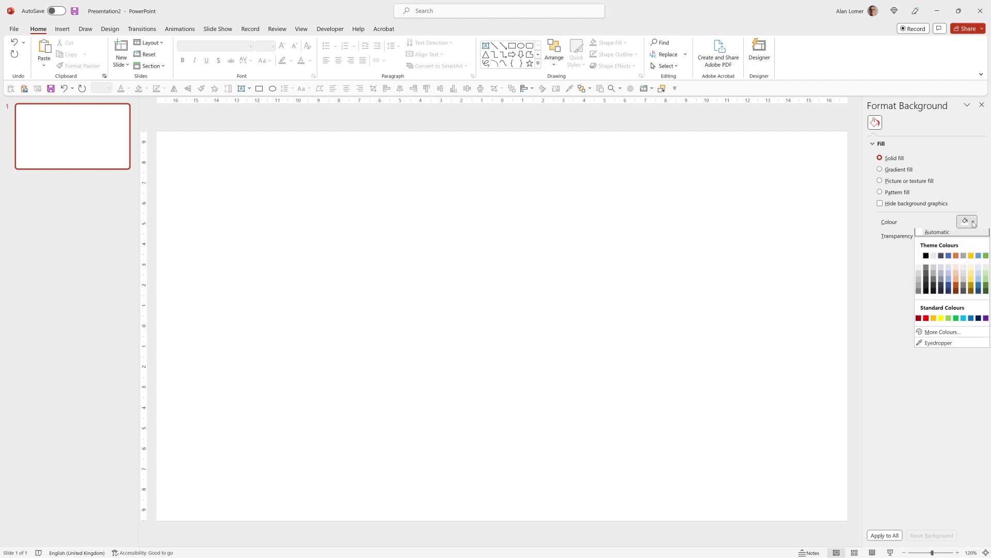
{"action": "left_click", "coordinate": [935, 258]}
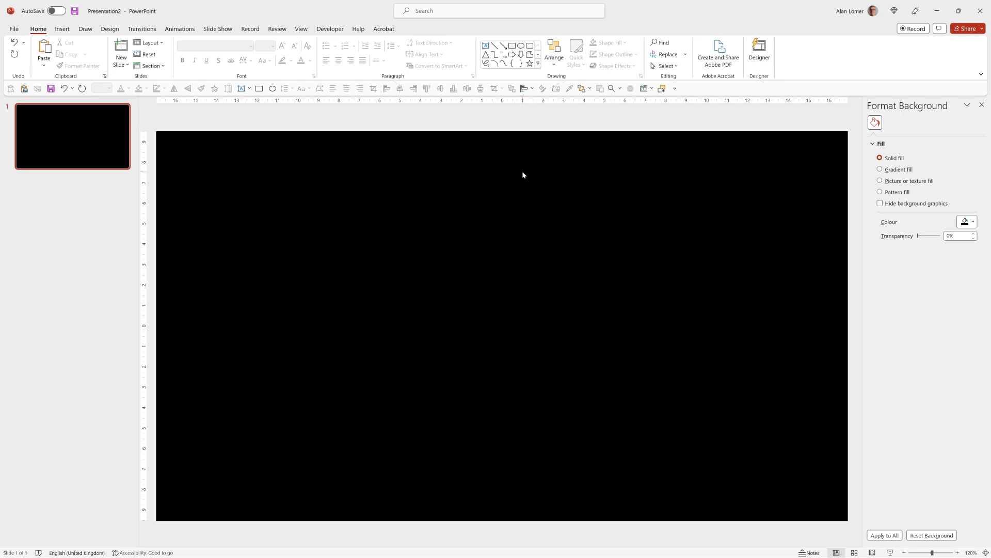
{"action": "scroll", "coordinate": [522, 171], "scroll_direction": "down", "scroll_amount": 2}
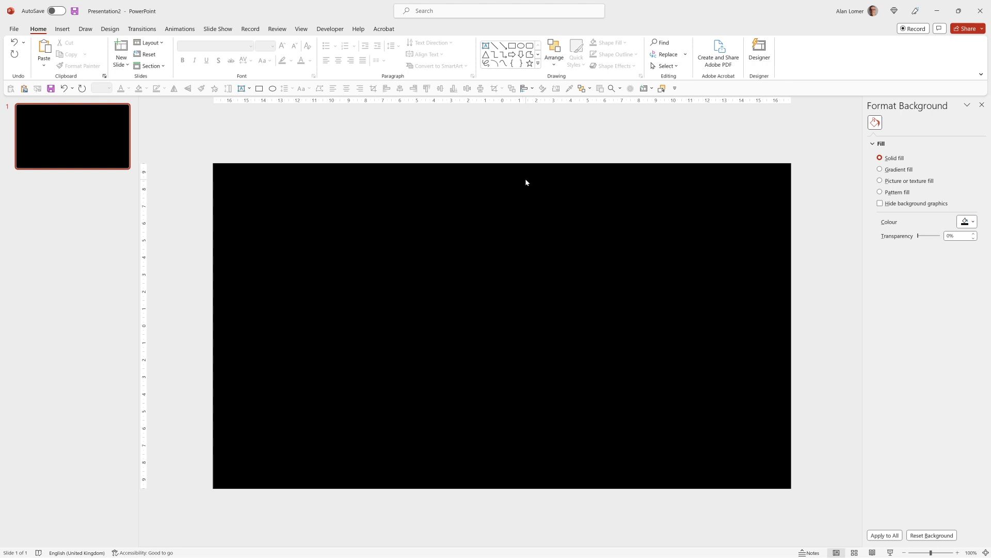
Step: Draw a rectangle covering the whole slide and remove its outline
{"action": "left_click", "coordinate": [512, 46]}
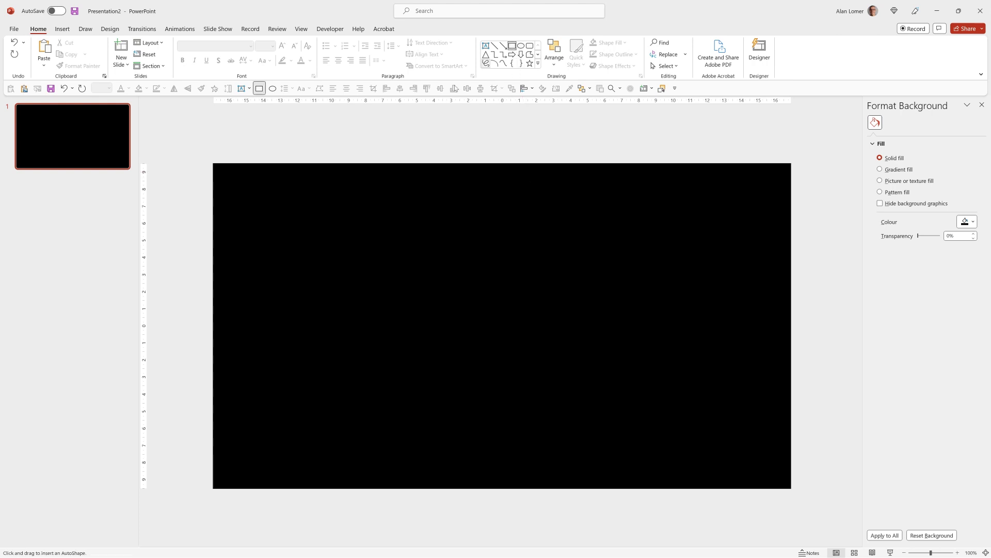
{"action": "left_click", "coordinate": [281, 215]}
{"action": "left_click_drag", "start_coordinate": [306, 236], "coordinate": [791, 200]}
{"action": "left_click_drag", "start_coordinate": [501, 207], "coordinate": [516, 489]}
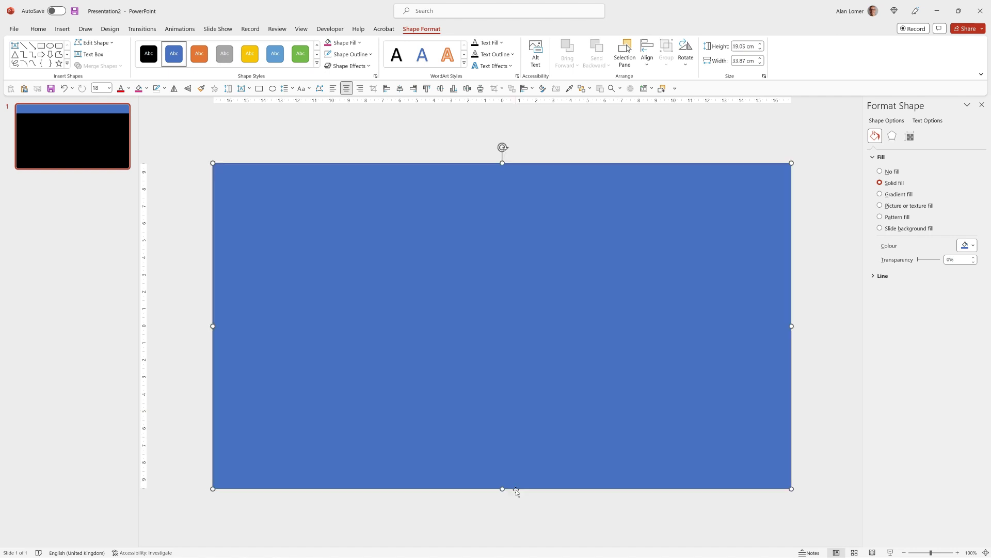
{"action": "left_click", "coordinate": [38, 29]}
{"action": "left_click", "coordinate": [623, 55]}
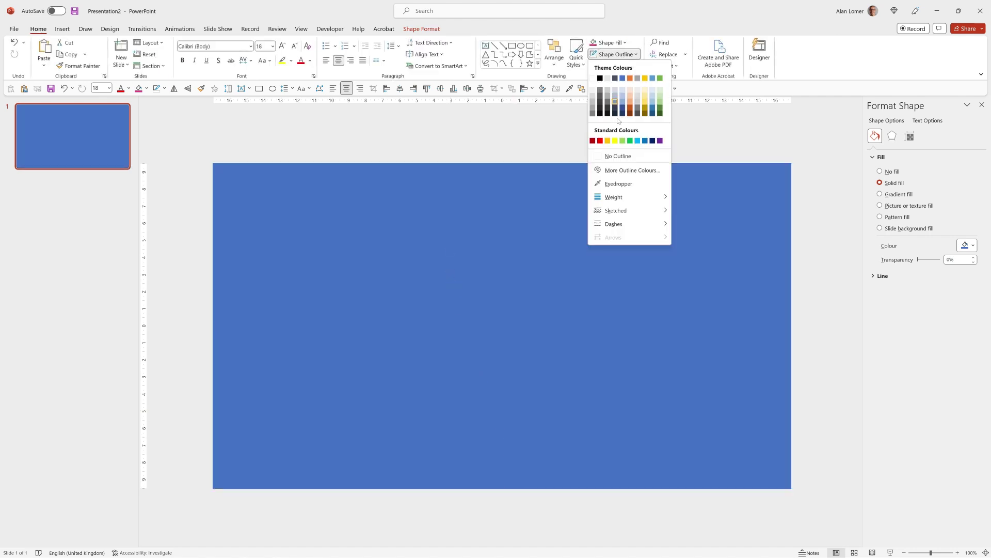
{"action": "left_click", "coordinate": [617, 155]}
{"action": "key", "text": "Escape"}
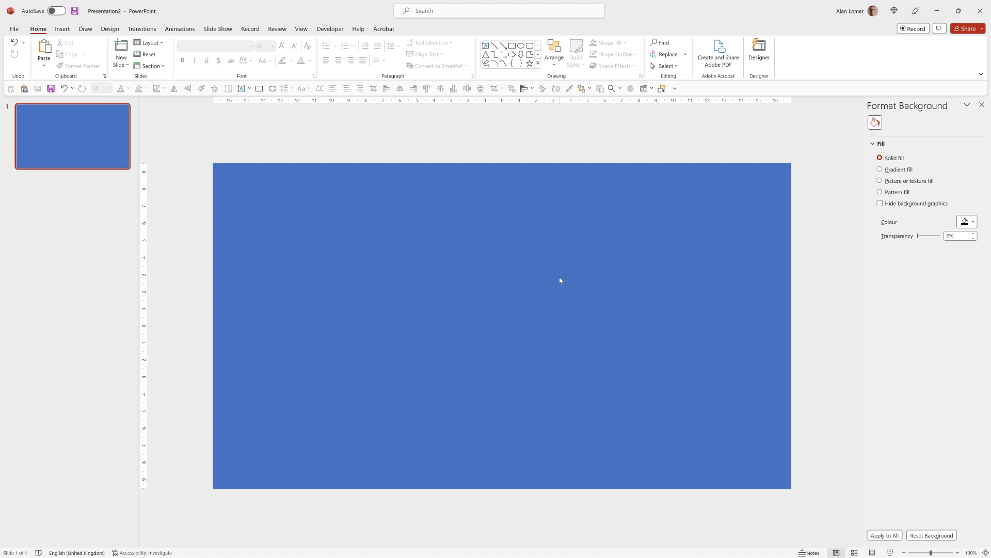
Step: Paste the five colour circles and give the rectangle a gradient starting with the pink circle's colour
{"action": "key", "text": "ctrl+v"}
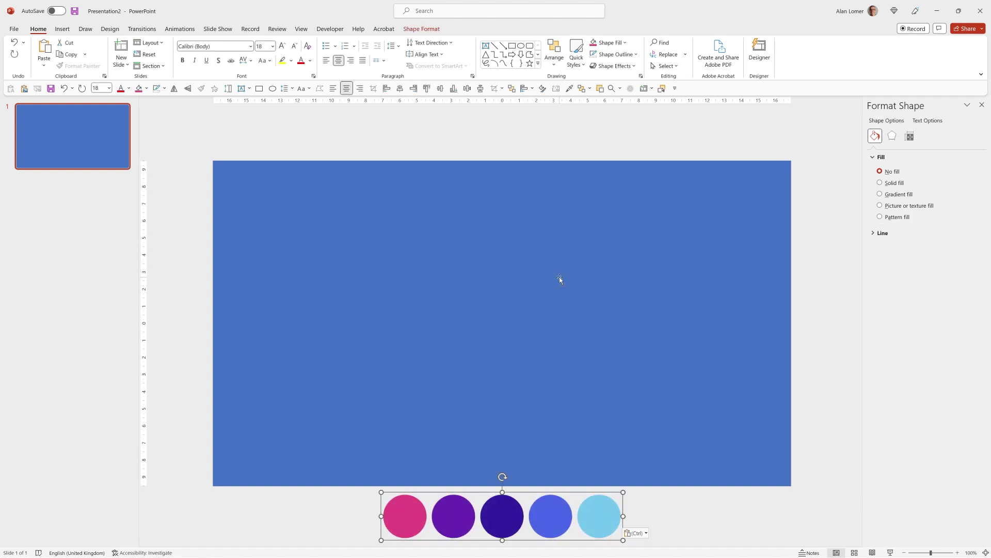
{"action": "left_click", "coordinate": [559, 277]}
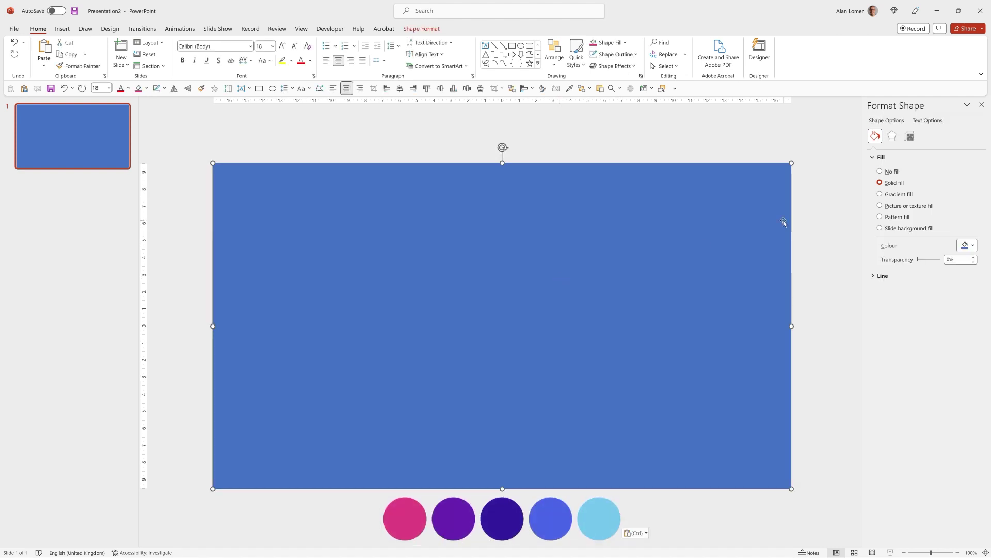
{"action": "left_click", "coordinate": [887, 197]}
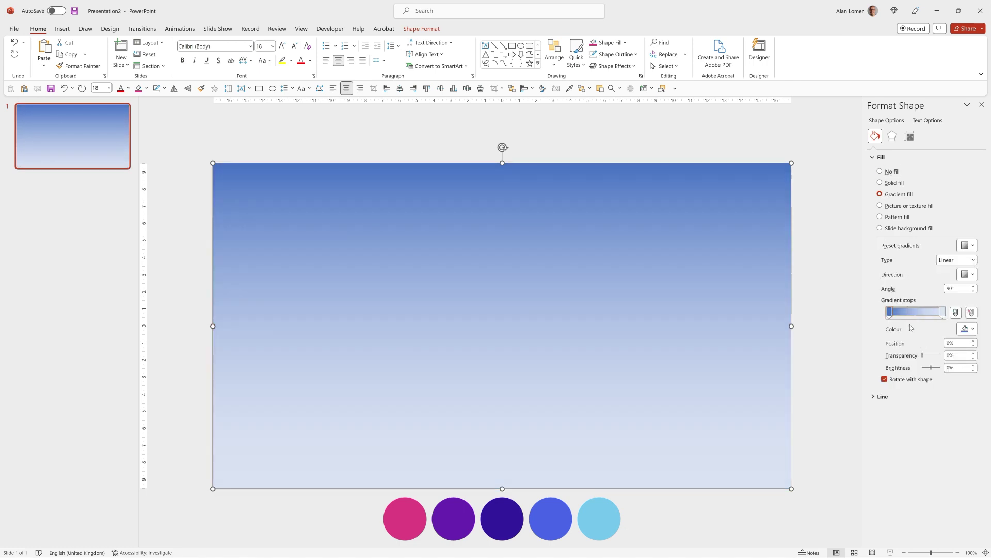
{"action": "left_click", "coordinate": [890, 313]}
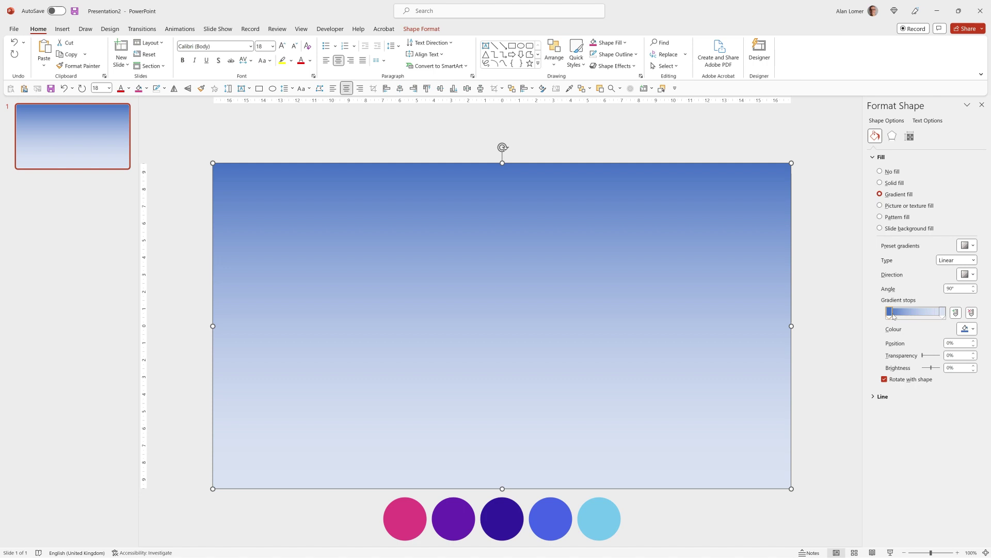
{"action": "left_click", "coordinate": [967, 329]}
{"action": "left_click", "coordinate": [948, 442]}
{"action": "left_click", "coordinate": [411, 513]}
Step: Set the gradient's last stop to the purple circle's colour
{"action": "left_click", "coordinate": [943, 311]}
{"action": "left_click", "coordinate": [966, 329]}
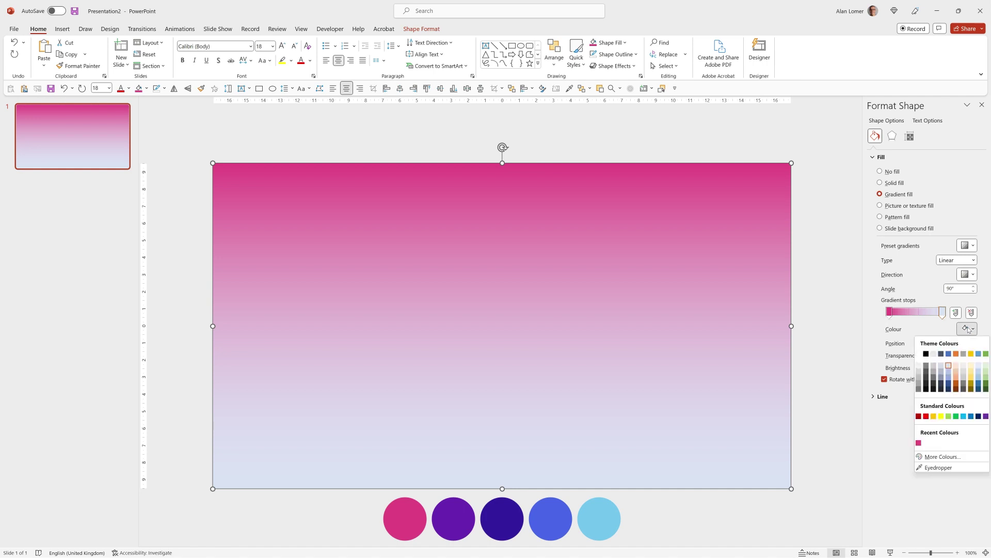
{"action": "left_click", "coordinate": [949, 467]}
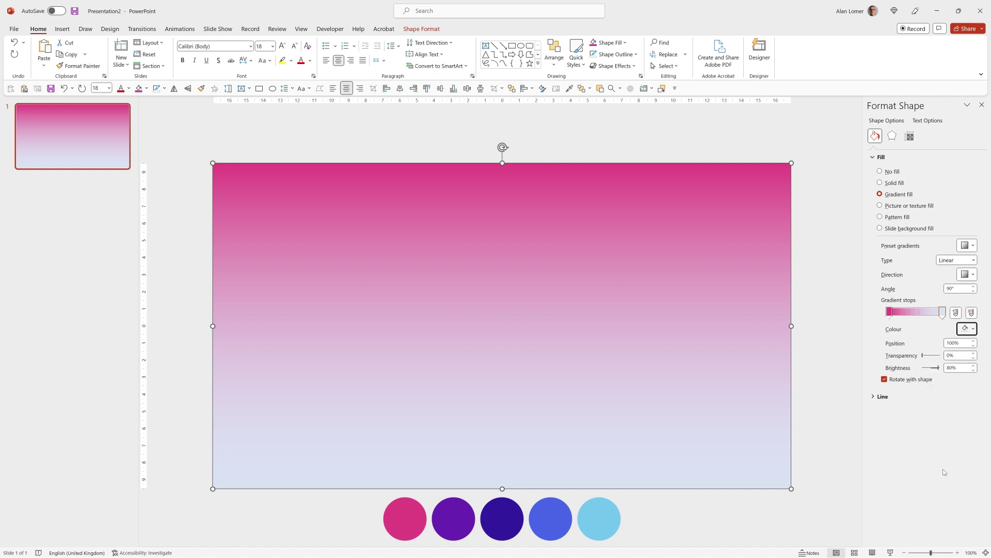
{"action": "left_click", "coordinate": [459, 515]}
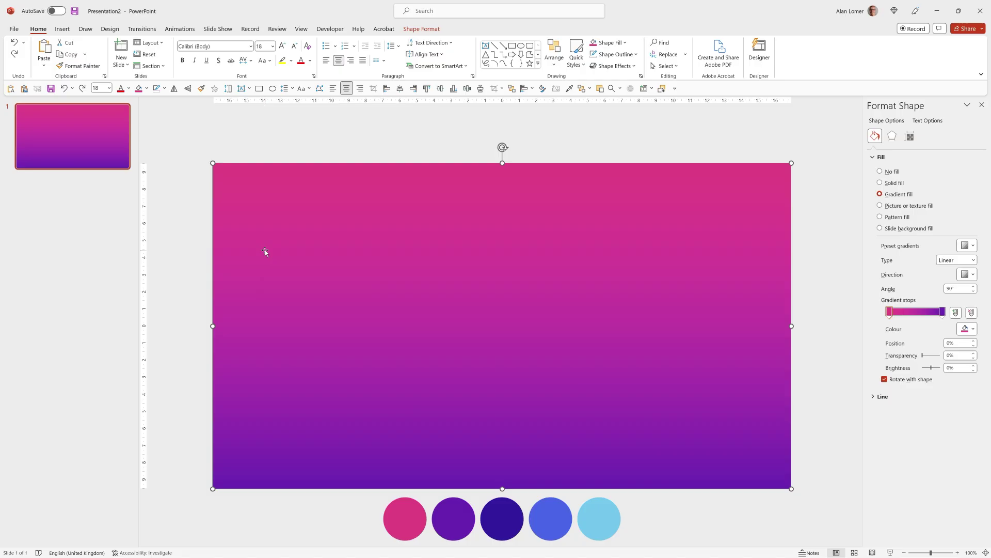
Step: Paste the page 1 title and message into the rectangle at 40 pt
{"action": "type", "text": "This is the title of page 1 This is the message on page 1"}
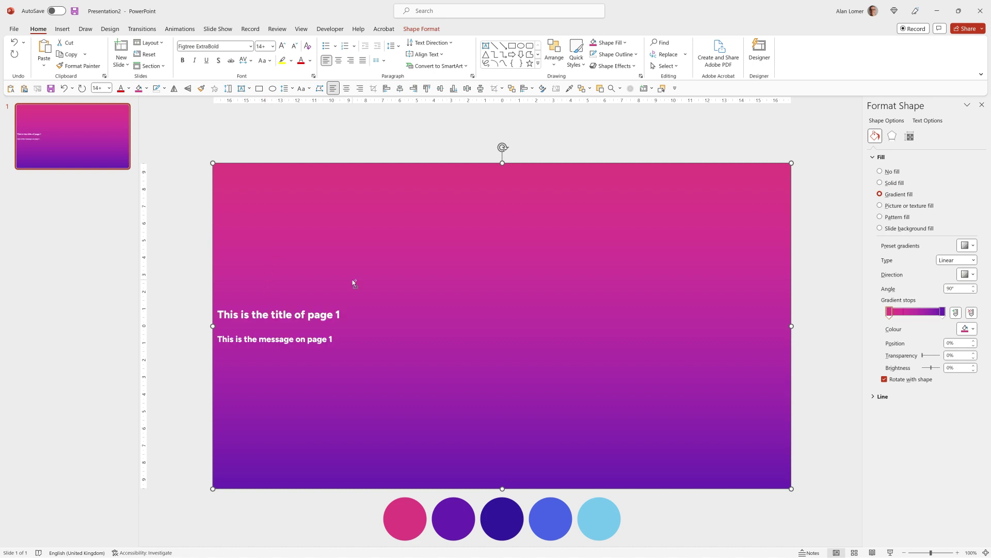
{"action": "key", "text": "ctrl+shift+period"}
{"action": "key", "text": "ctrl+shift+period"}
{"action": "key", "text": "ctrl+shift+period"}
{"action": "key", "text": "ctrl+shift+period"}
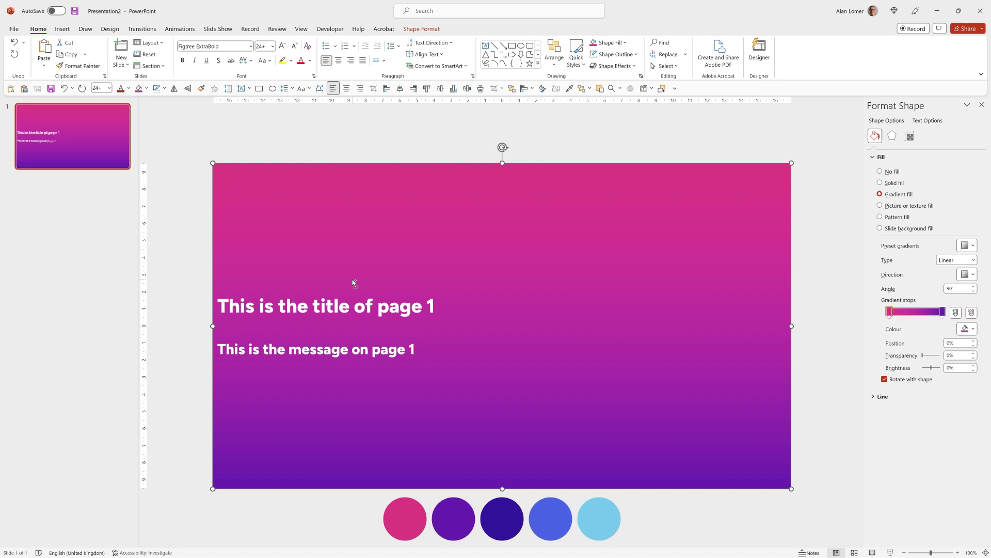
{"action": "key", "text": "ctrl+shift+period"}
{"action": "key", "text": "ctrl+shift+period"}
{"action": "key", "text": "ctrl+shift+period"}
{"action": "key", "text": "ctrl+shift+period"}
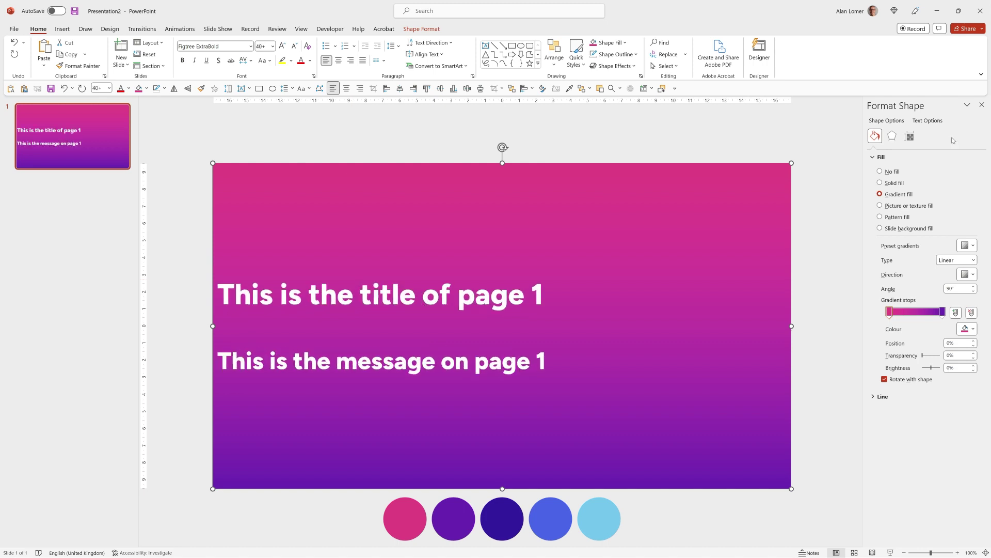
Step: Set the rectangle's left and right text margins to 10 cm
{"action": "left_click", "coordinate": [910, 135]}
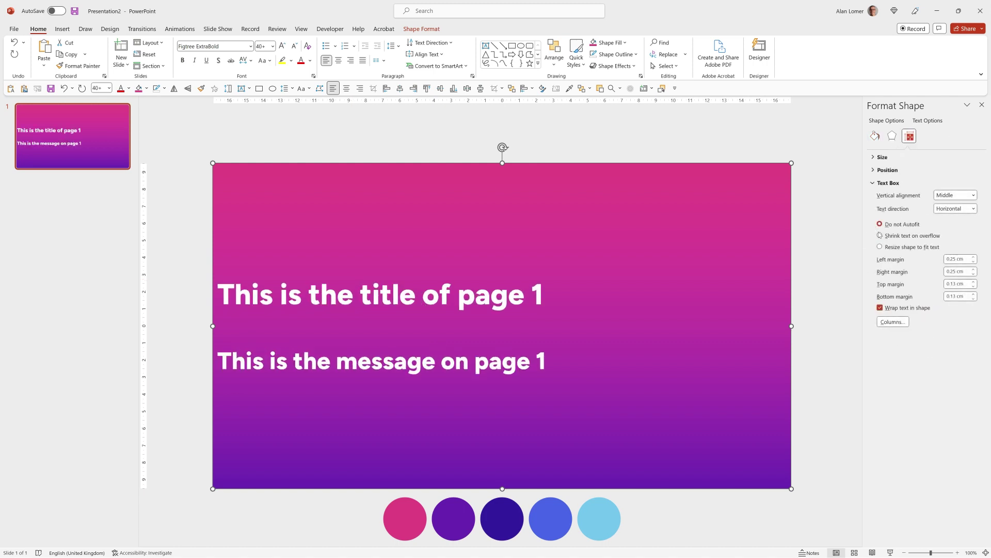
{"action": "left_click", "coordinate": [954, 259]}
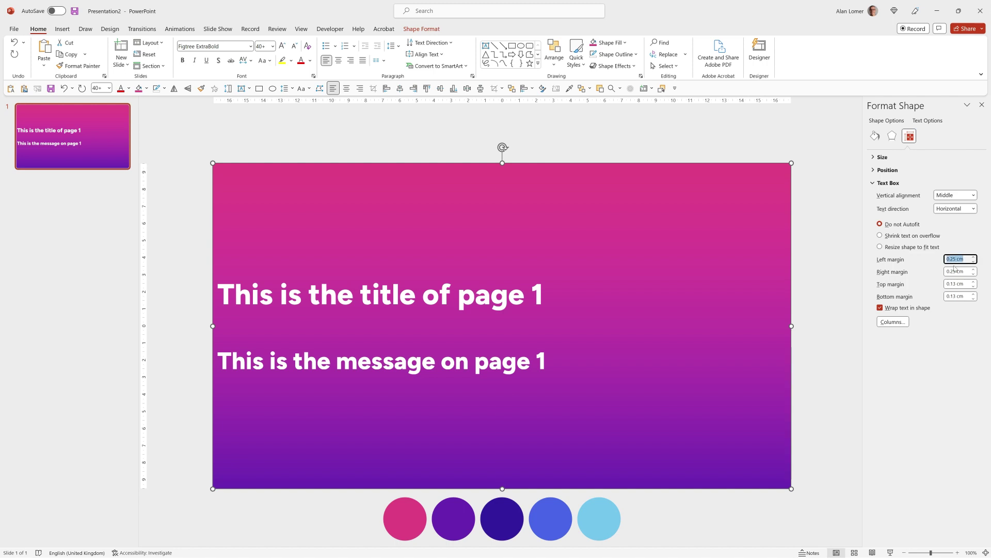
{"action": "type", "text": "10"}
{"action": "key", "text": "Tab"}
{"action": "type", "text": "10"}
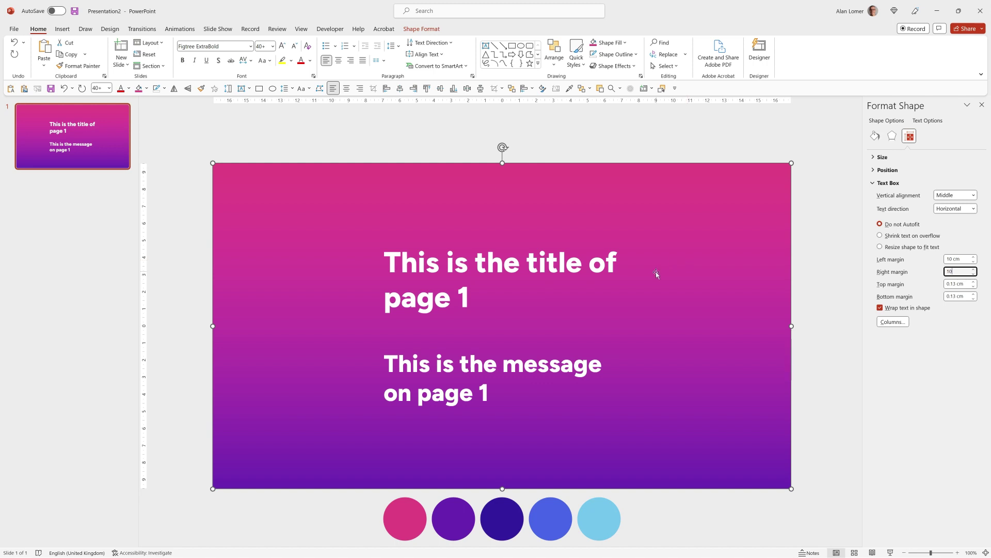
Step: Move the colour circles beside the slide and copy the rectangle straight down below it
{"action": "scroll", "coordinate": [654, 272], "scroll_direction": "down", "scroll_amount": 2}
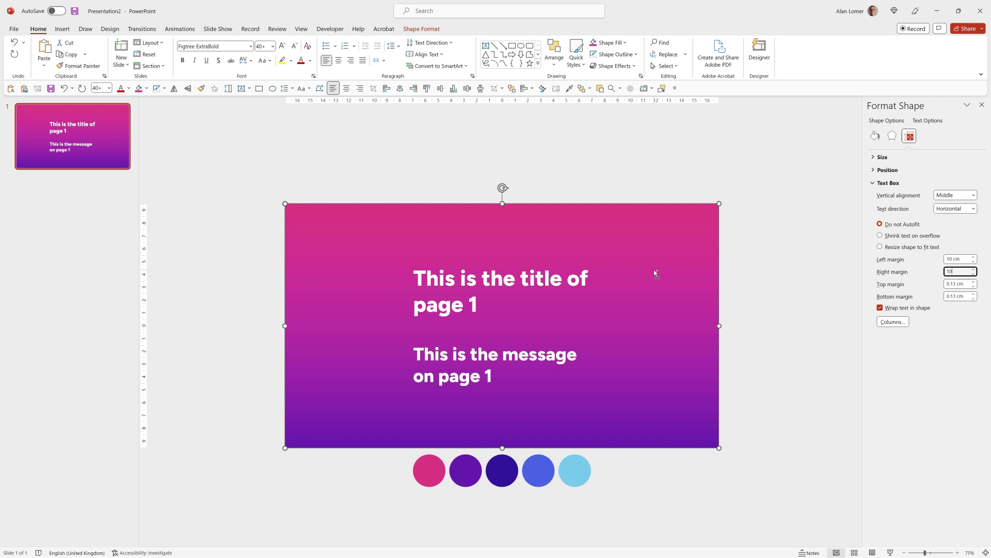
{"action": "scroll", "coordinate": [655, 273], "scroll_direction": "down", "scroll_amount": 2}
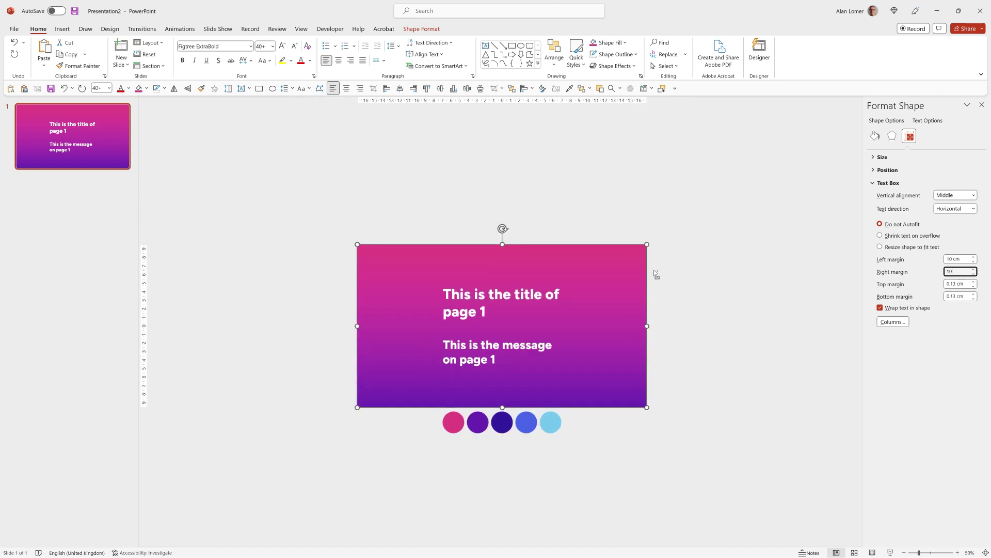
{"action": "left_click_drag", "start_coordinate": [475, 424], "coordinate": [695, 326]}
{"action": "left_click", "coordinate": [604, 266]}
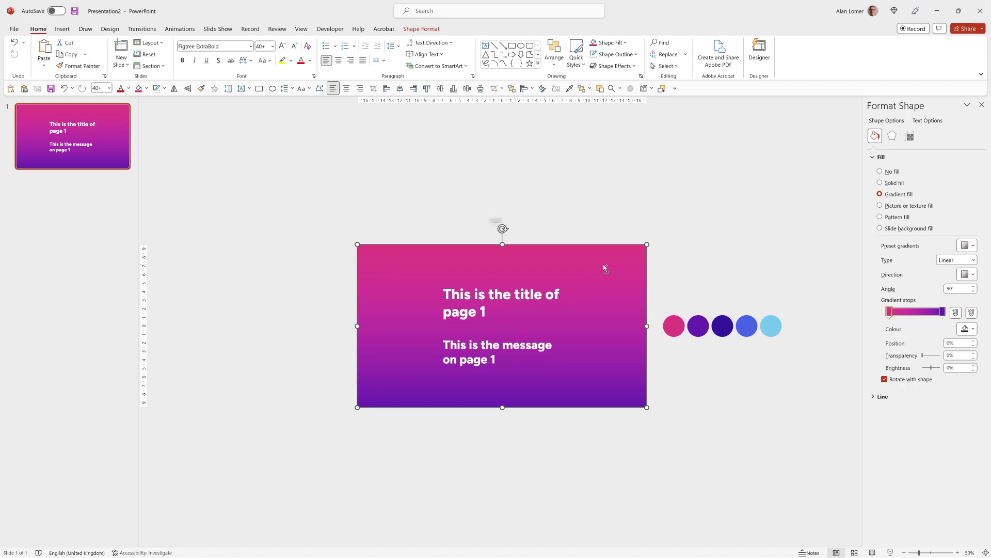
{"action": "left_click_drag", "start_coordinate": [603, 266], "coordinate": [604, 427]}
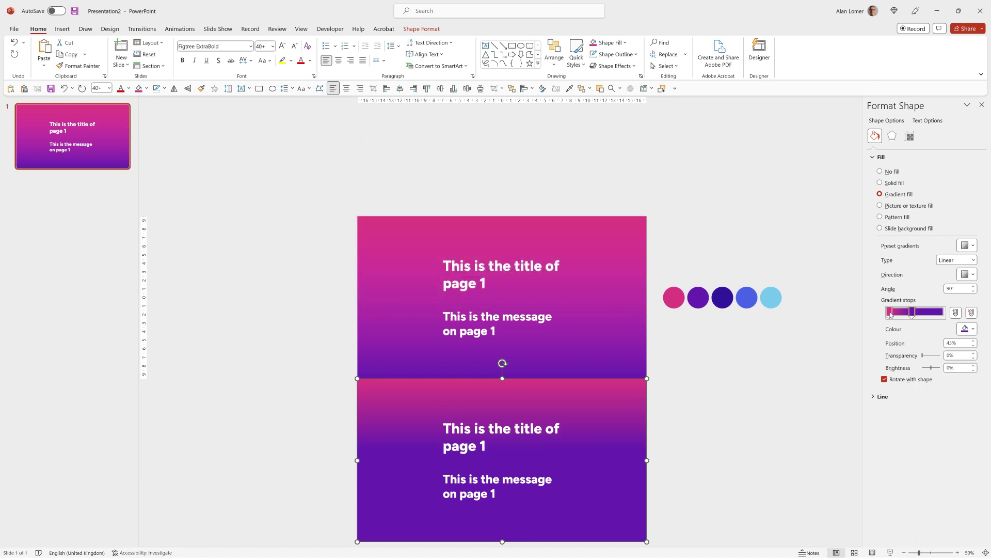
Step: Reverse the copy's gradient and set its end stop to the dark-purple circle's colour
{"action": "mouse_move", "coordinate": [891, 314]}
{"action": "left_mouse_down"}
{"action": "mouse_move", "coordinate": [943, 315]}
{"action": "mouse_move", "coordinate": [889, 313]}
{"action": "left_mouse_up"}
{"action": "left_click", "coordinate": [943, 314]}
{"action": "left_click", "coordinate": [970, 329]}
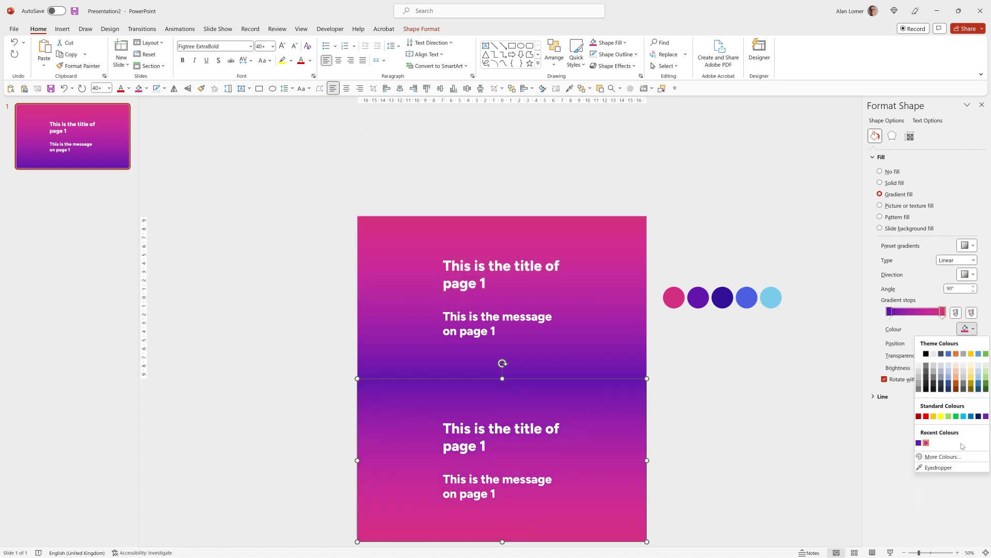
{"action": "left_click", "coordinate": [935, 467]}
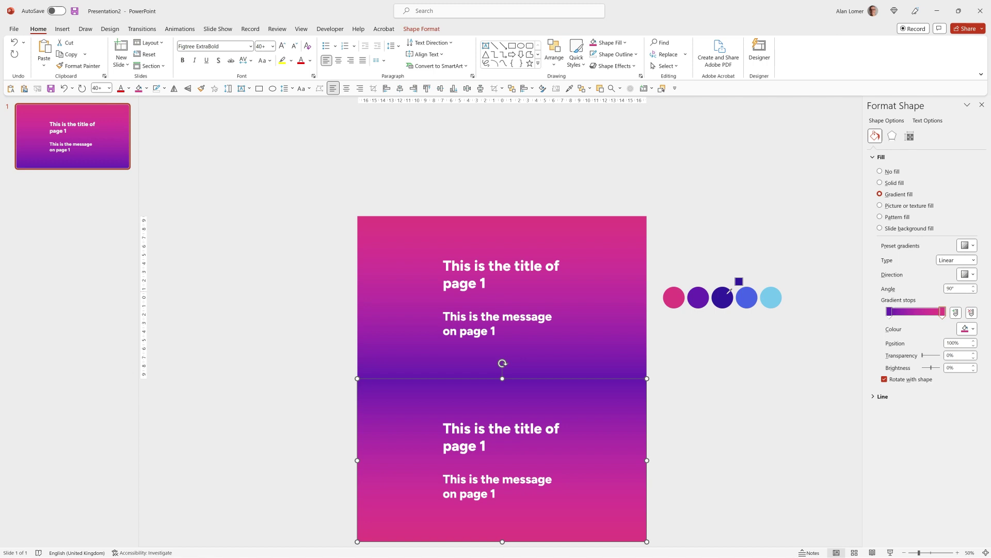
{"action": "left_click", "coordinate": [729, 292]}
{"action": "left_click", "coordinate": [317, 386]}
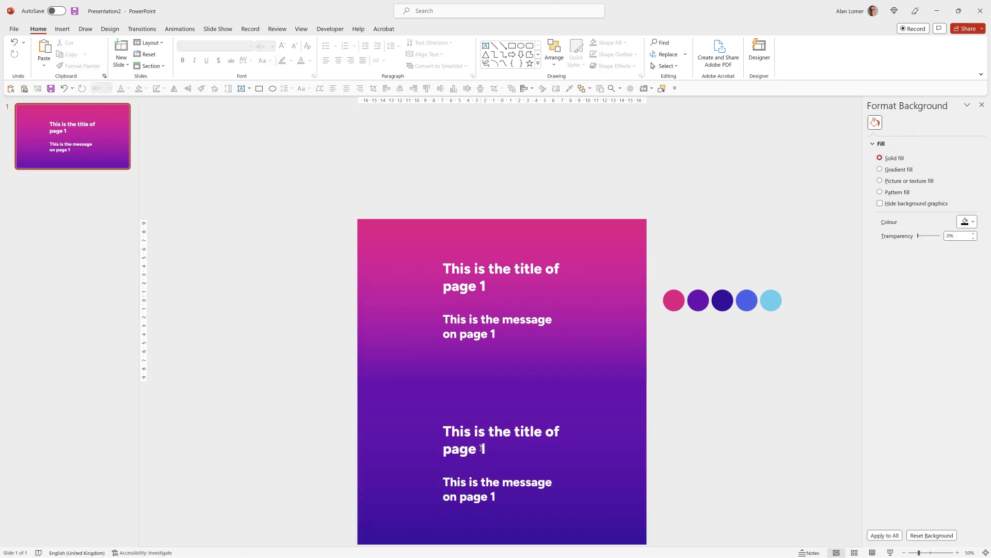
Step: Change the copy's title and message numbers from 1 to 2
{"action": "double_click", "coordinate": [480, 447]}
{"action": "type", "text": "2"}
{"action": "double_click", "coordinate": [493, 494]}
{"action": "type", "text": "2"}
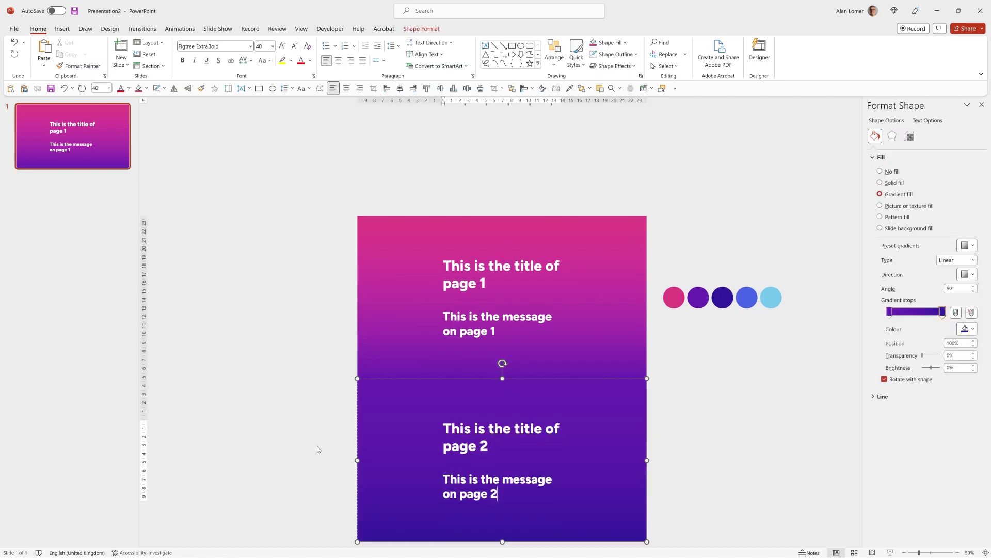
{"action": "left_click", "coordinate": [320, 420]}
{"action": "scroll", "coordinate": [312, 417], "scroll_direction": "down", "scroll_amount": 2}
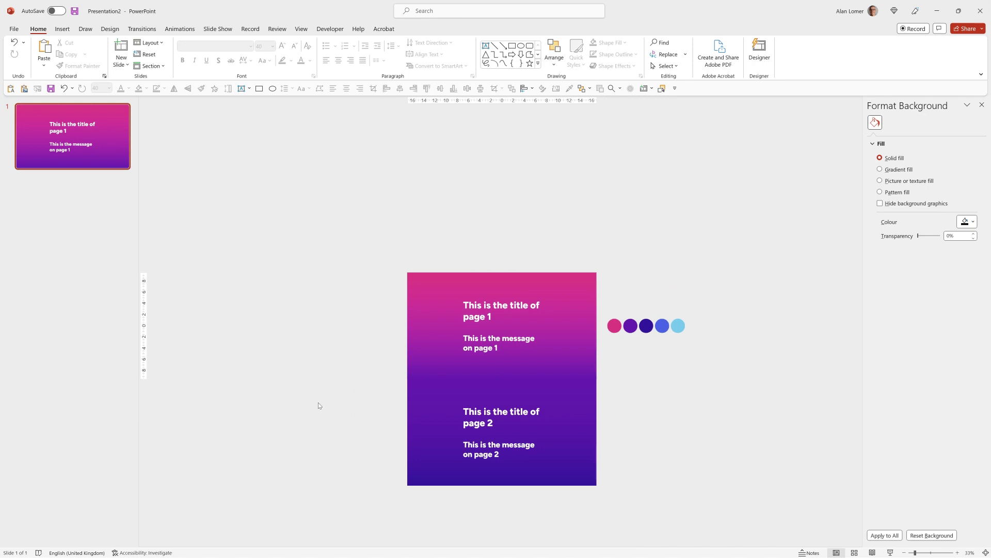
Step: Copy the page 2 block below it and end its gradient in the blue circle's colour
{"action": "left_click", "coordinate": [558, 405]}
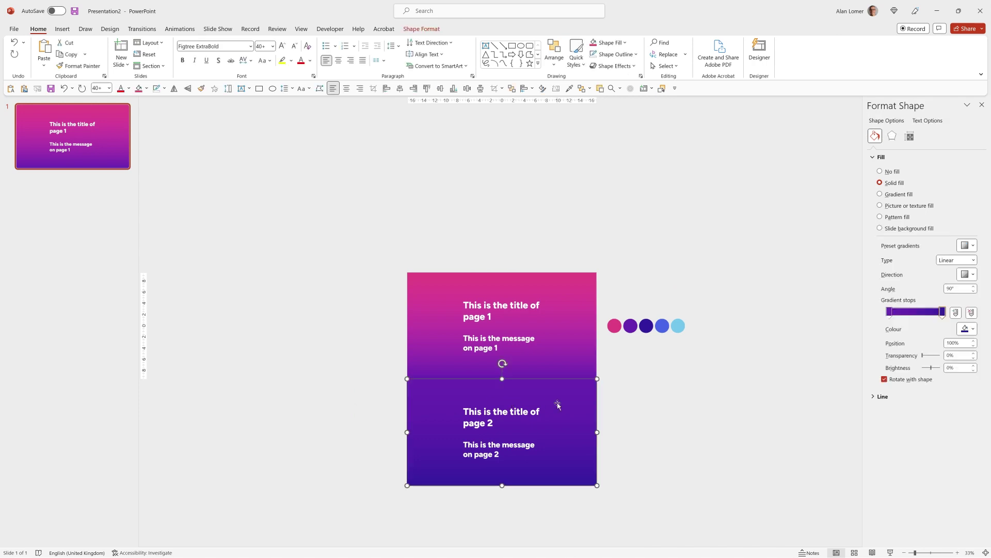
{"action": "left_click_drag", "start_coordinate": [557, 405], "coordinate": [562, 497]}
{"action": "left_click_drag", "start_coordinate": [561, 496], "coordinate": [561, 495]}
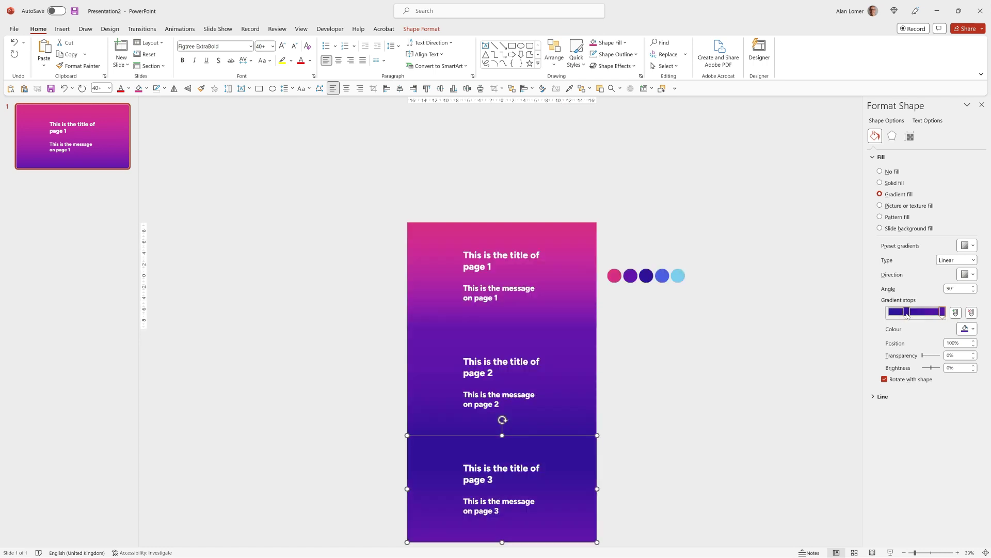
{"action": "left_click", "coordinate": [942, 314]}
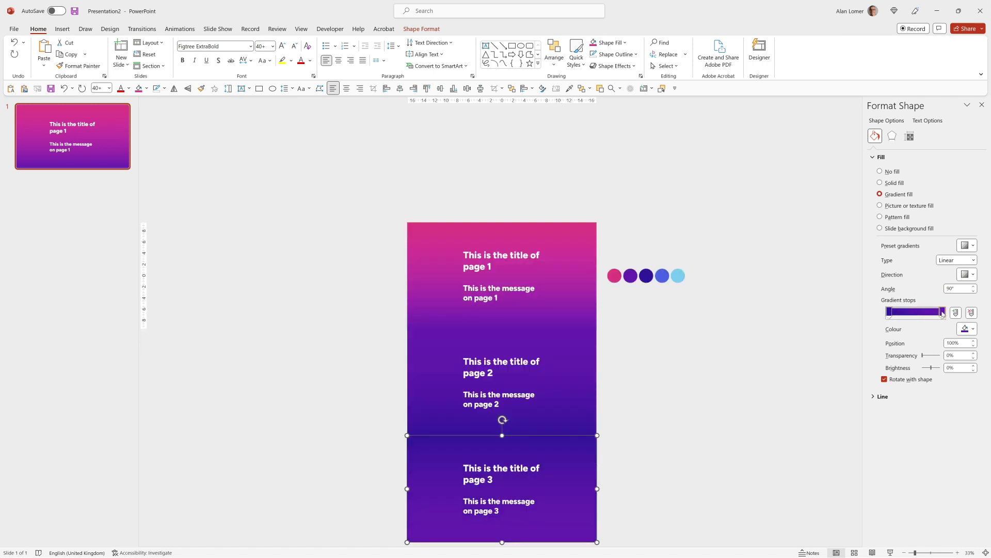
{"action": "left_click", "coordinate": [971, 334]}
{"action": "left_click", "coordinate": [940, 467]}
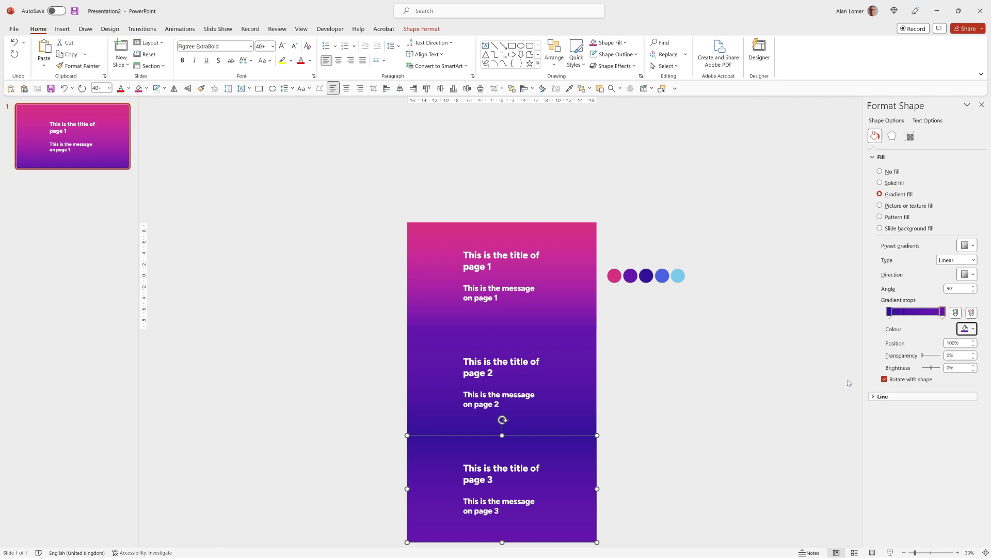
{"action": "left_click", "coordinate": [661, 277]}
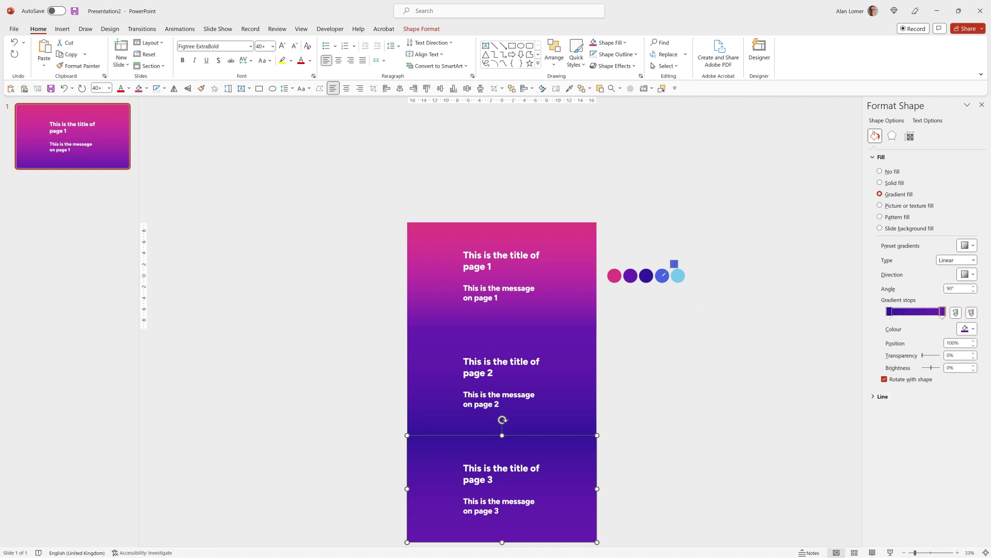
{"action": "left_click", "coordinate": [330, 465]}
Step: Add another block at the bottom with a reversed gradient ending in light blue
{"action": "left_click", "coordinate": [478, 458]}
{"action": "left_click_drag", "start_coordinate": [571, 454], "coordinate": [567, 490]}
{"action": "left_click_drag", "start_coordinate": [887, 316], "coordinate": [949, 317]}
{"action": "left_click", "coordinate": [966, 330]}
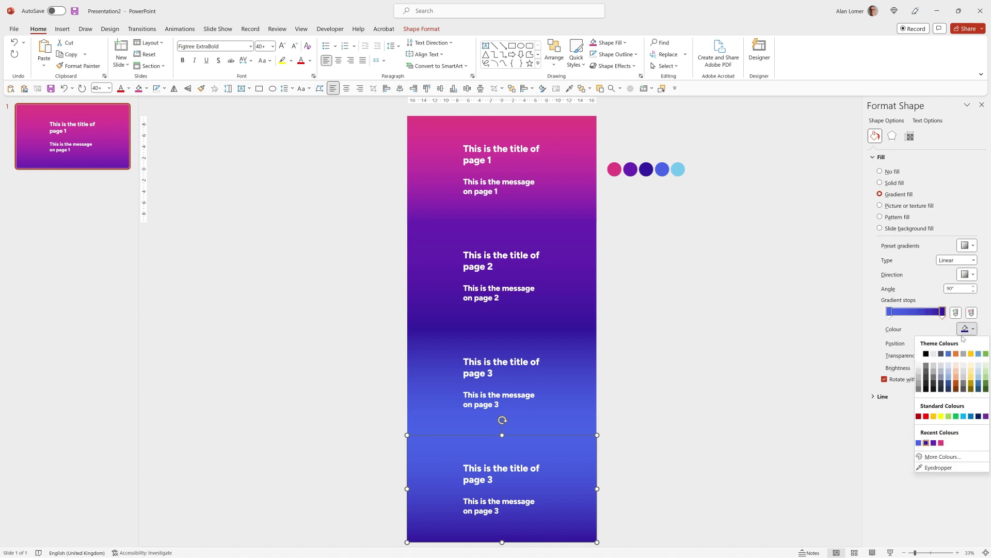
{"action": "left_click", "coordinate": [927, 467]}
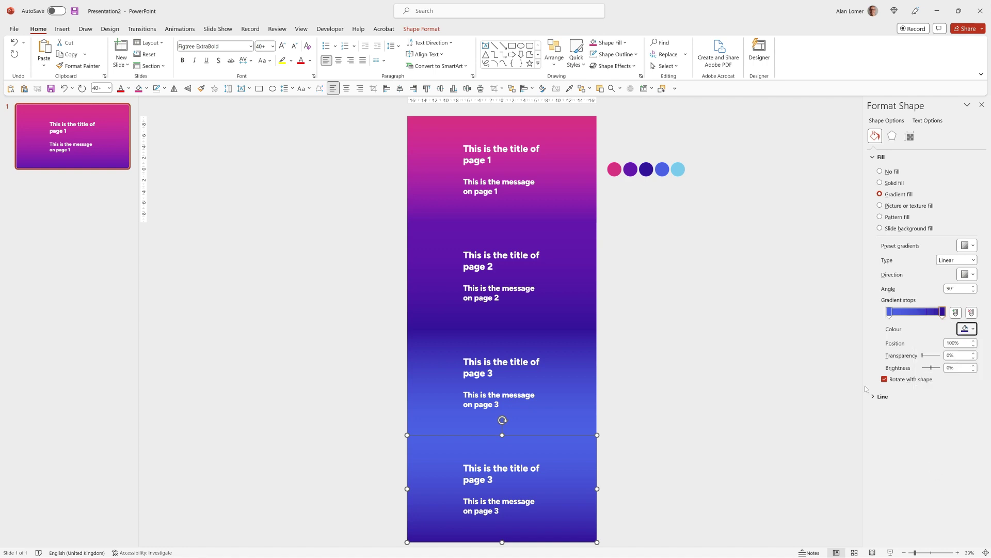
{"action": "left_click", "coordinate": [681, 169]}
Step: Renumber the bottom block's title and message to 4, then group all four blocks
{"action": "double_click", "coordinate": [490, 480]}
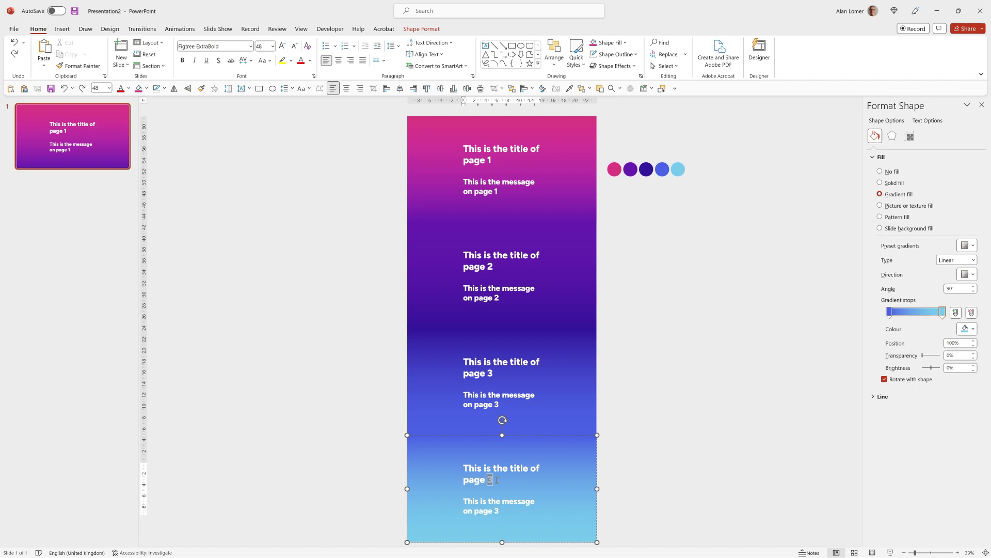
{"action": "type", "text": "4"}
{"action": "double_click", "coordinate": [497, 512]}
{"action": "type", "text": "4"}
{"action": "left_click", "coordinate": [354, 450]}
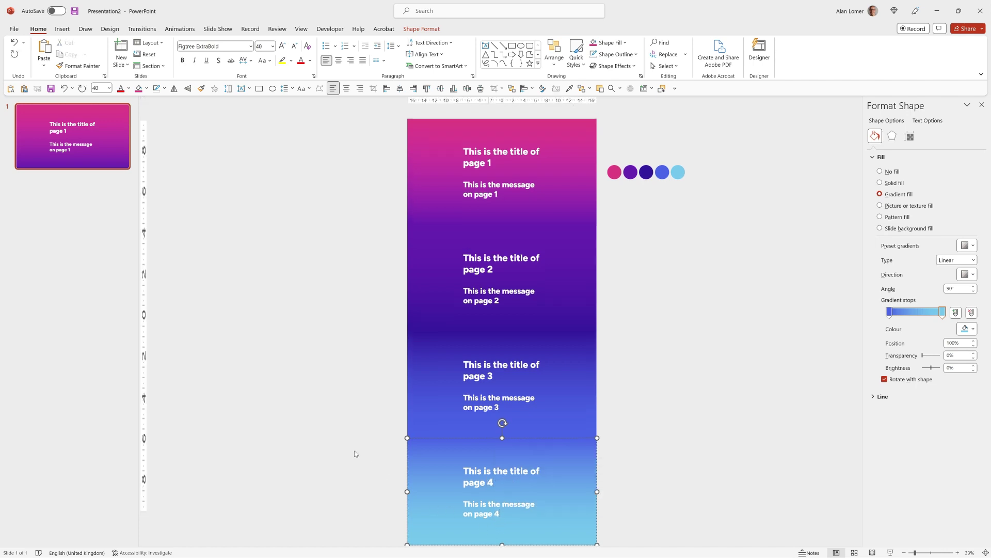
{"action": "key", "text": "ctrl+a"}
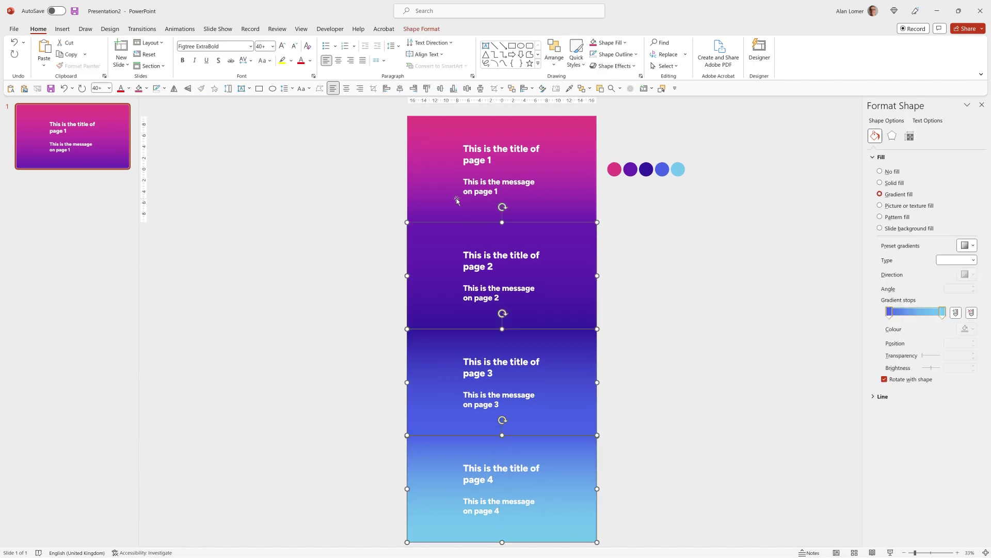
{"action": "key", "text": "ctrl+g"}
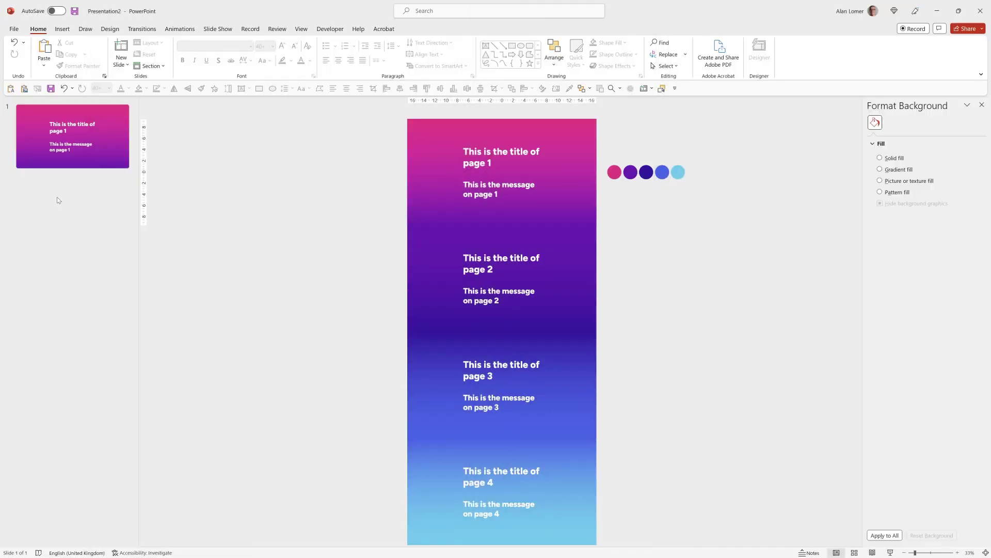
Step: Add a blank slide after slide 1, duplicate it, and return to slide 1
{"action": "right_click", "coordinate": [57, 197]}
{"action": "left_click", "coordinate": [82, 234]}
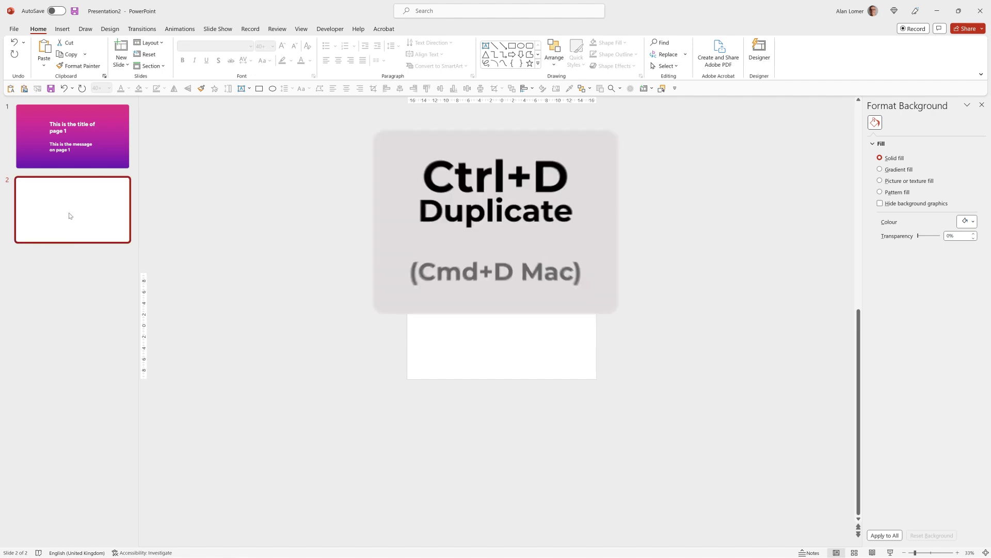
{"action": "key", "text": "ctrl+d"}
{"action": "key", "text": "ctrl+d"}
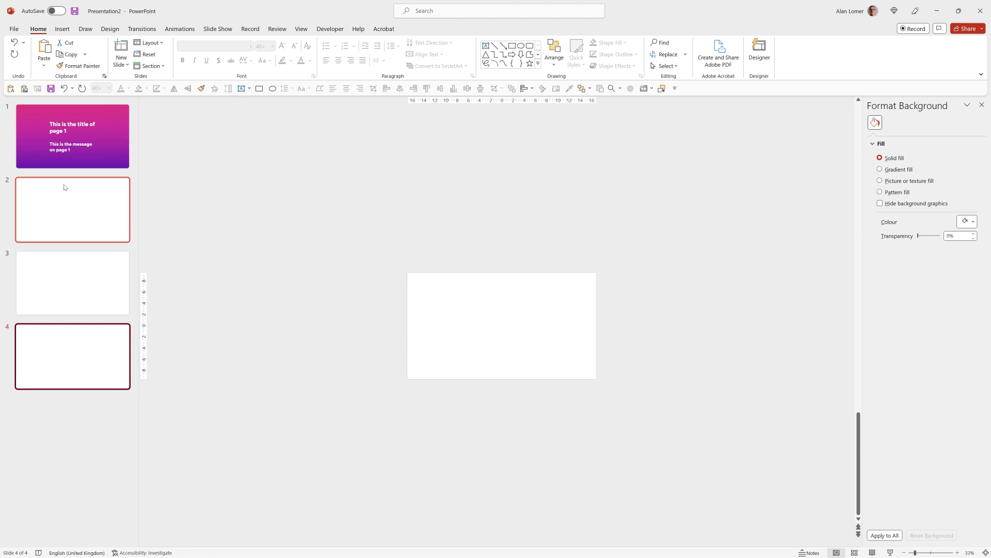
{"action": "left_click", "coordinate": [67, 150]}
{"action": "scroll", "coordinate": [375, 166], "scroll_direction": "up", "scroll_amount": 8}
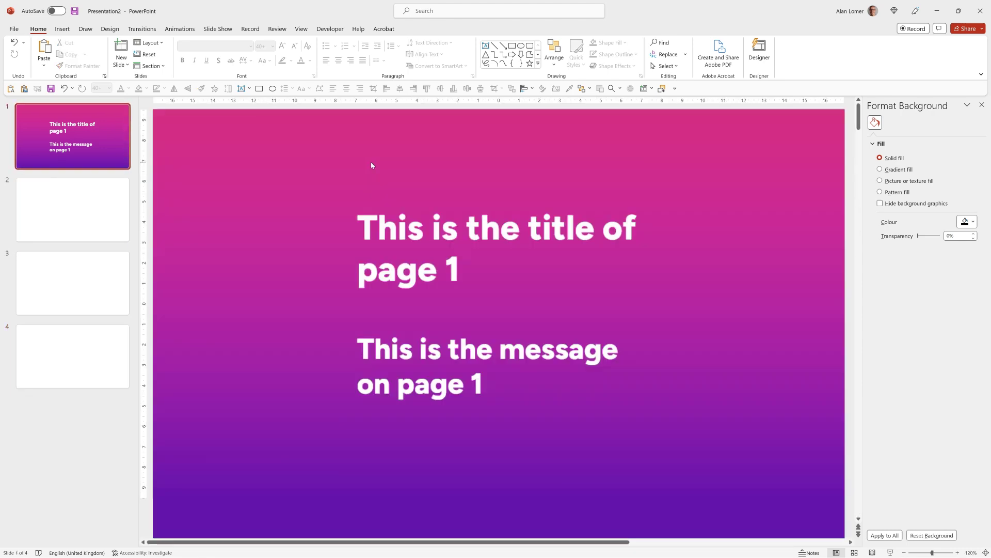
Step: Draw a white circle without an outline near the slide's top-left
{"action": "left_click", "coordinate": [521, 46]}
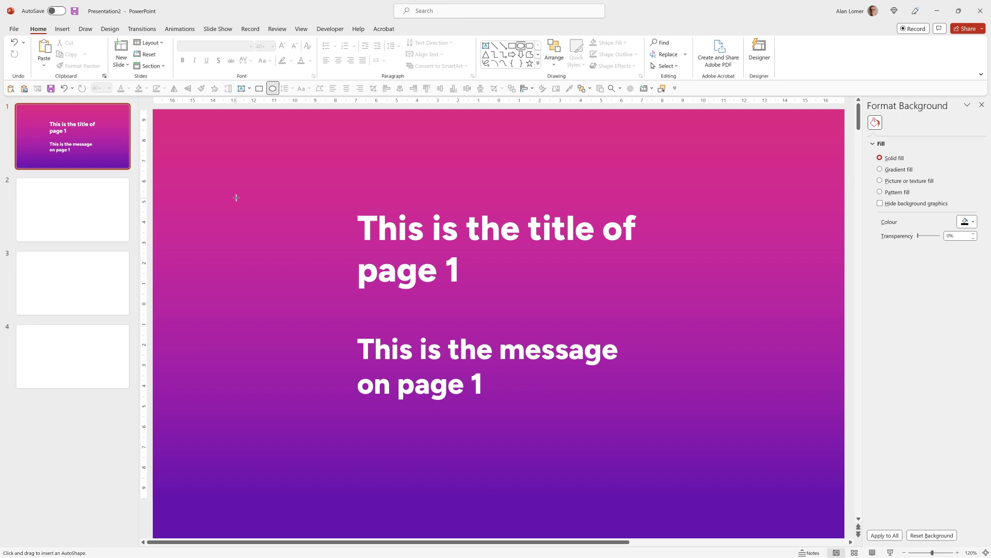
{"action": "left_click", "coordinate": [236, 198]}
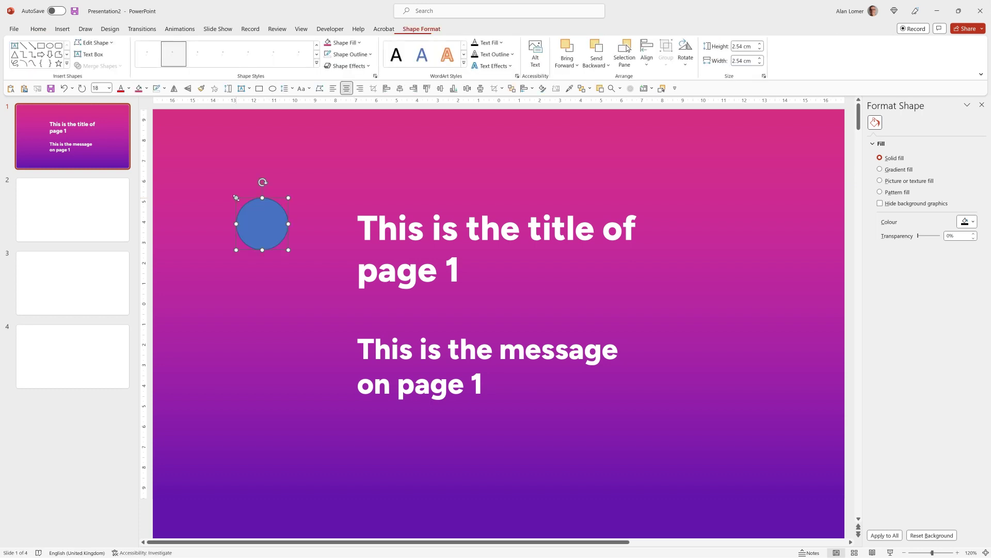
{"action": "left_click", "coordinate": [38, 29]}
{"action": "left_click", "coordinate": [611, 42]}
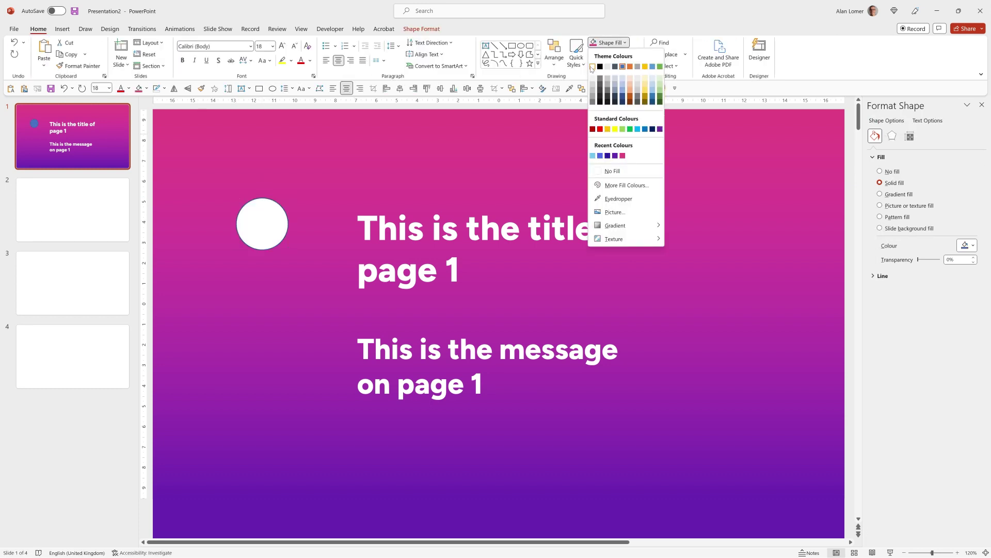
{"action": "left_click", "coordinate": [592, 78]}
{"action": "left_click", "coordinate": [615, 54]}
{"action": "left_click", "coordinate": [613, 182]}
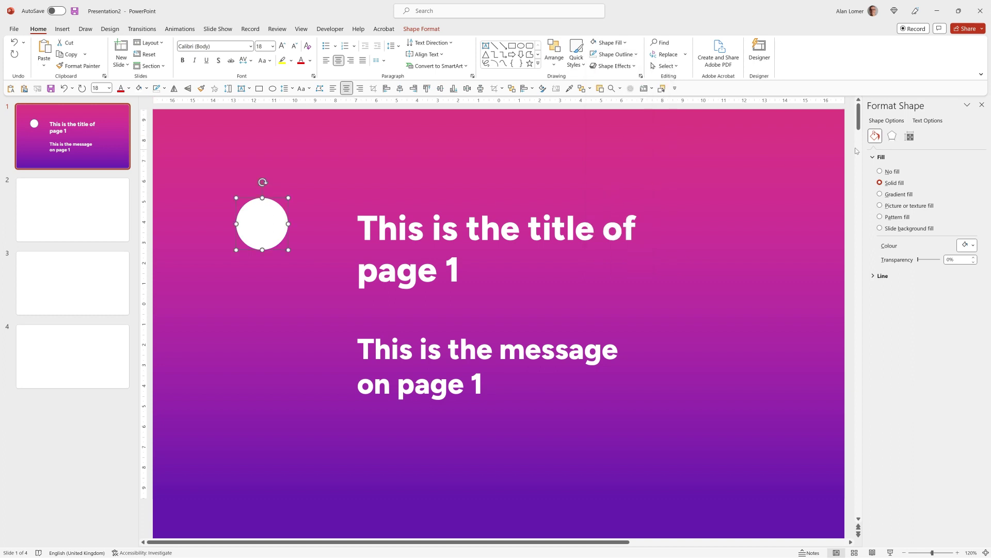
Step: Resize the circle to 0.8 cm height and 0.8 cm width
{"action": "left_click", "coordinate": [909, 136]}
{"action": "left_click", "coordinate": [873, 157]}
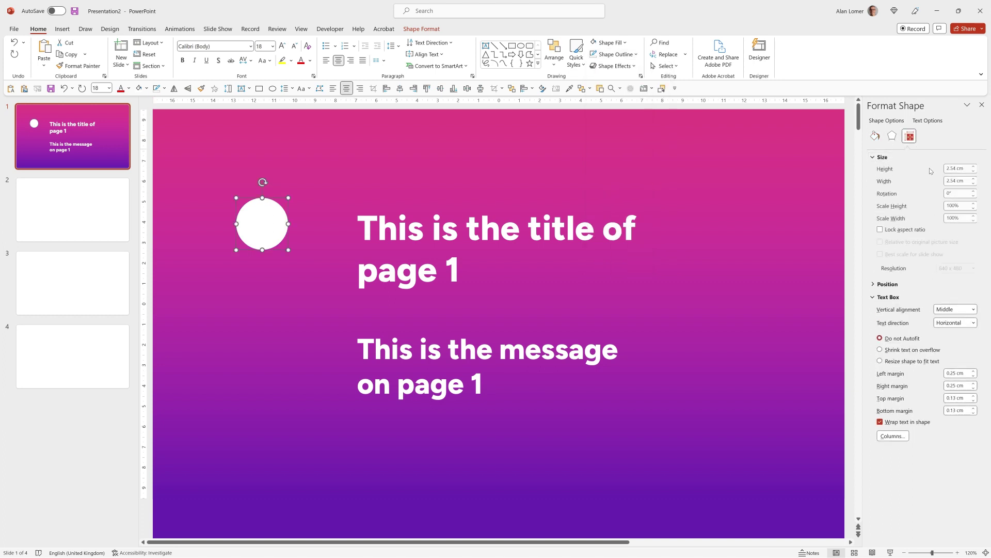
{"action": "left_click", "coordinate": [950, 168]}
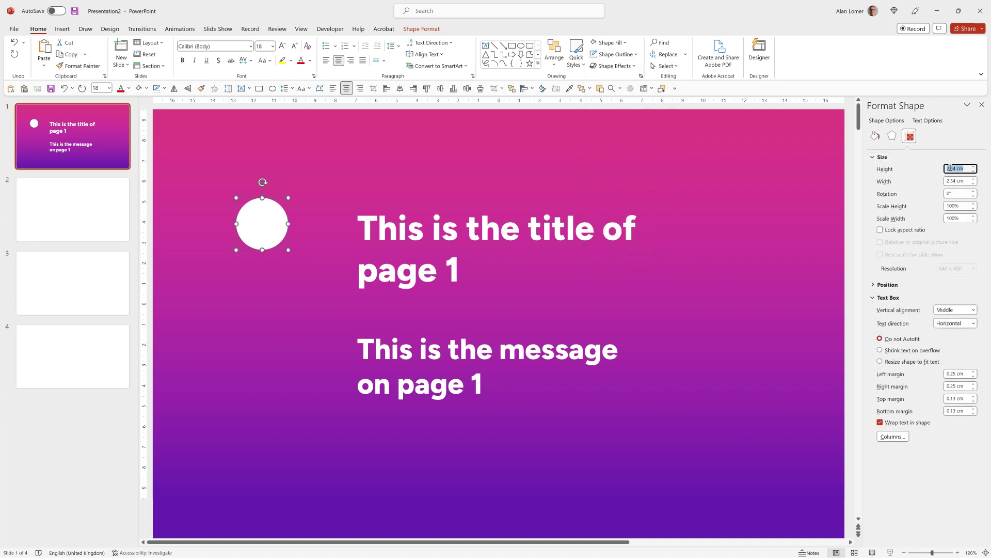
{"action": "type", "text": "0.8"}
{"action": "key", "text": "Tab"}
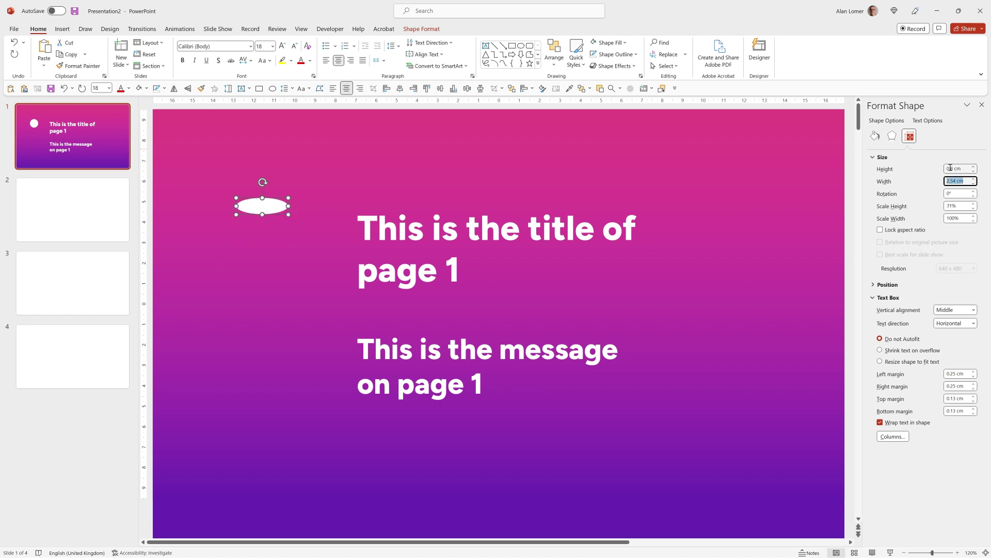
{"action": "type", "text": "0.8"}
{"action": "key", "text": "Tab"}
Step: Duplicate the small circle downward repeatedly to form a vertical column of dots
{"action": "scroll", "coordinate": [244, 206], "scroll_direction": "down", "scroll_amount": 2}
{"action": "left_click_drag", "start_coordinate": [213, 200], "coordinate": [219, 238]}
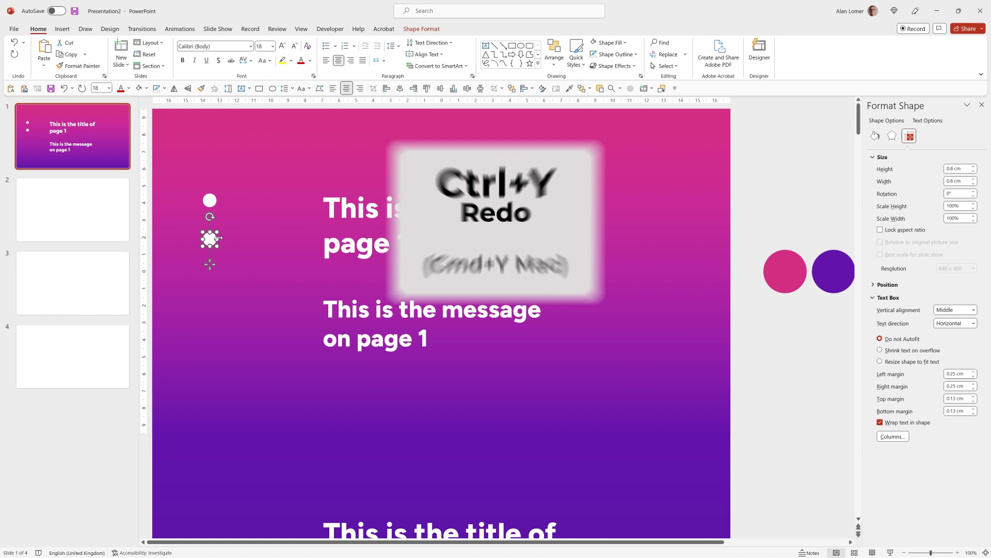
{"action": "key", "text": "ctrl+y"}
{"action": "key", "text": "ctrl+y"}
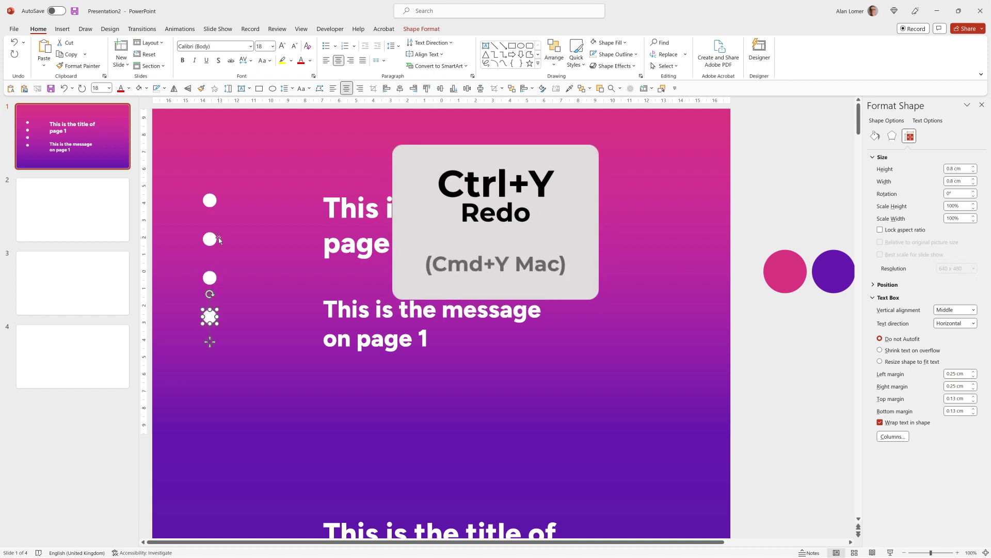
{"action": "left_click", "coordinate": [210, 201]}
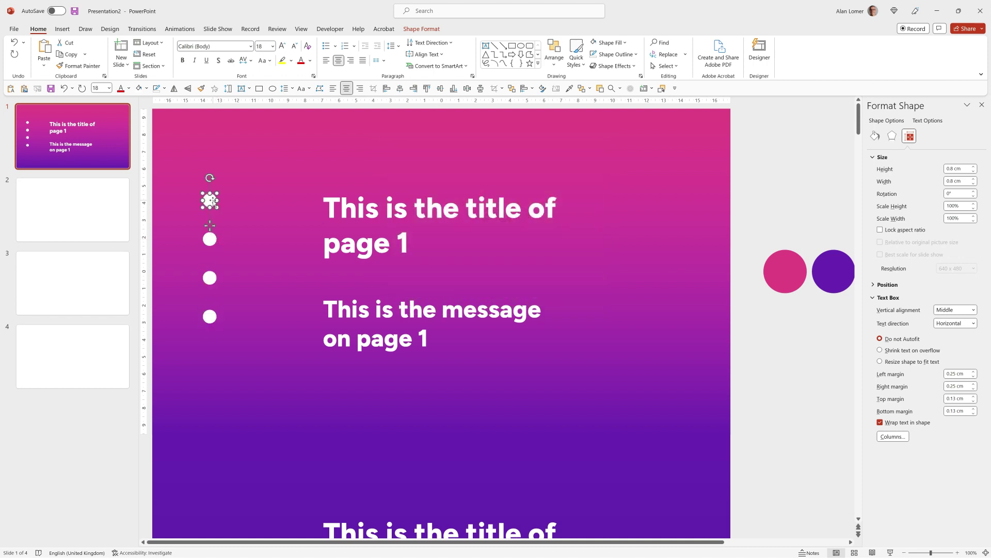
Step: Link the top dot to Slide 1 and the second dot to Slide 2
{"action": "right_click", "coordinate": [213, 201]}
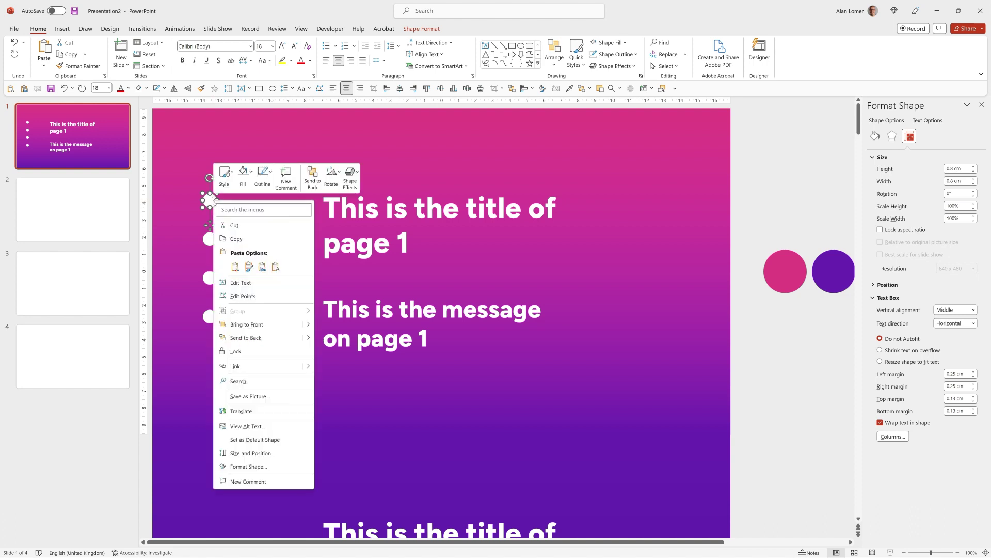
{"action": "left_click", "coordinate": [260, 366]}
{"action": "left_click", "coordinate": [370, 255]}
{"action": "left_click", "coordinate": [417, 280]}
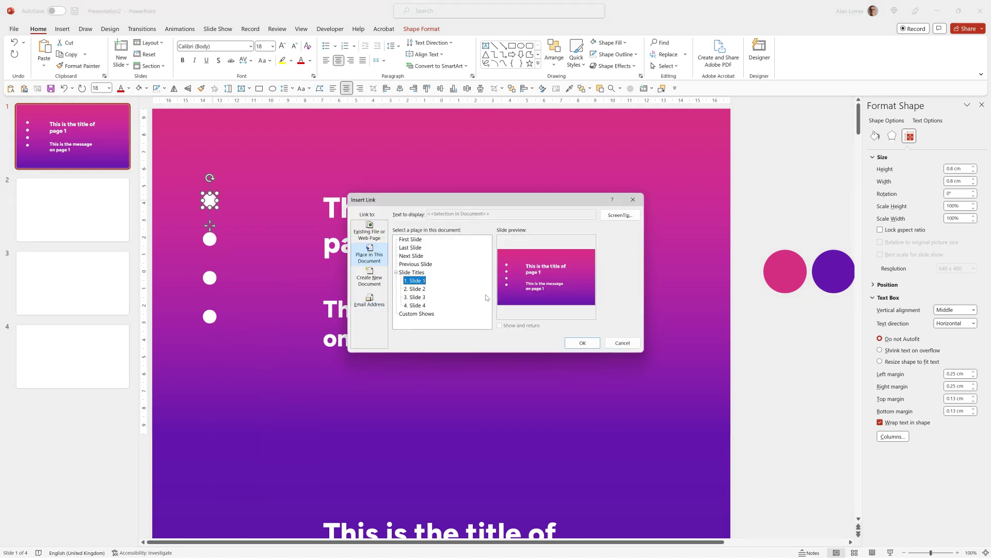
{"action": "left_click", "coordinate": [582, 342]}
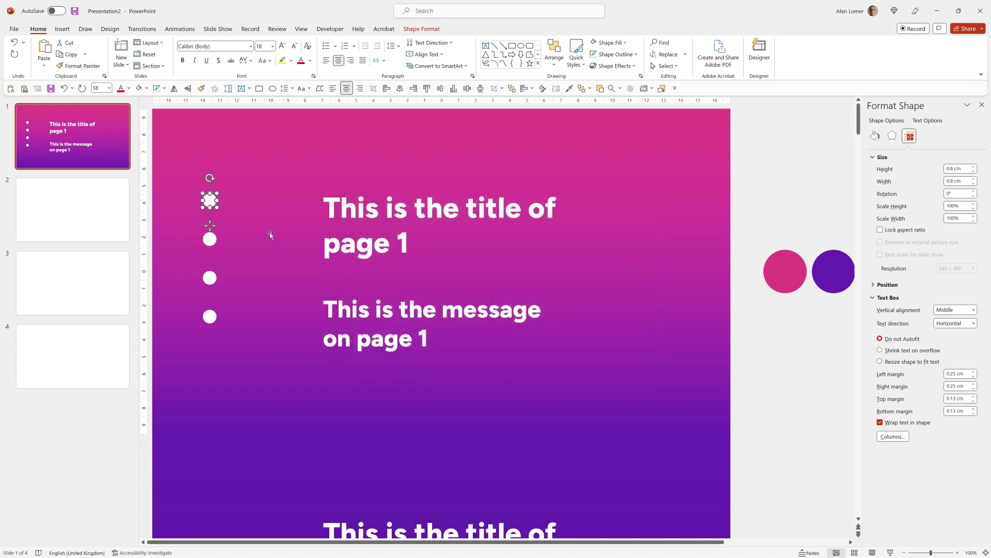
{"action": "left_click", "coordinate": [216, 240]}
{"action": "right_click", "coordinate": [216, 240]}
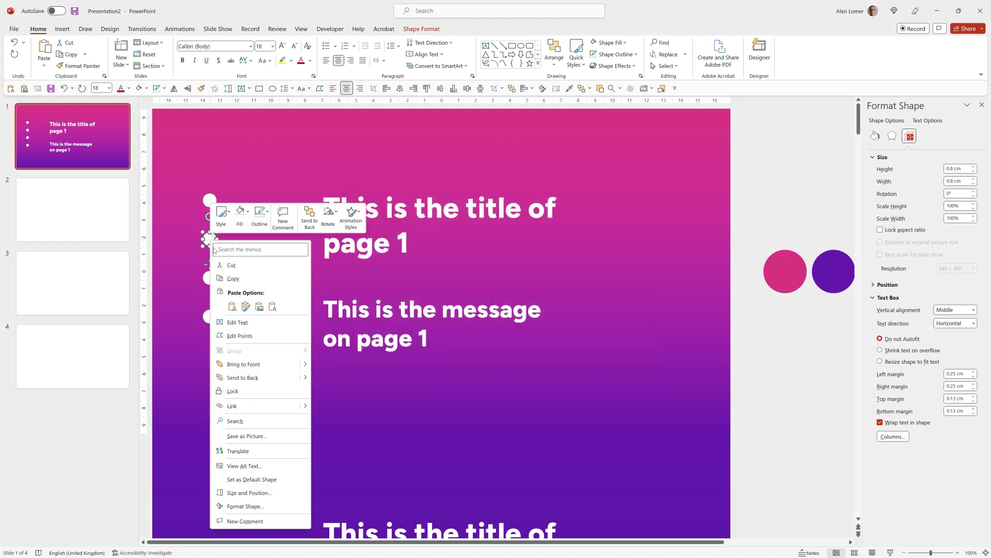
{"action": "left_click", "coordinate": [253, 406]}
{"action": "double_click", "coordinate": [421, 288]}
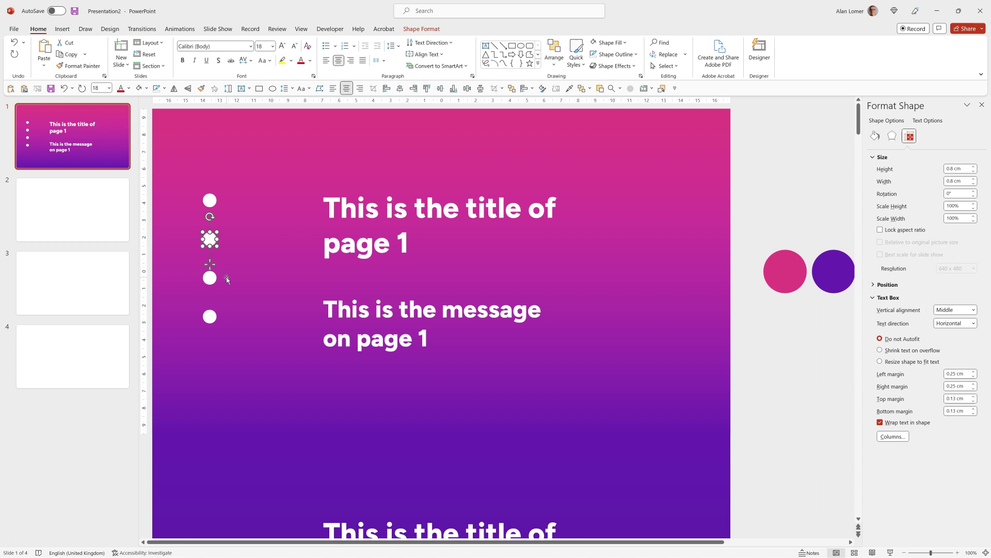
Step: Link the third dot to Slide 3 and the fourth to Slide 4, then nudge all dots down
{"action": "left_click", "coordinate": [209, 278]}
{"action": "right_click", "coordinate": [210, 276]}
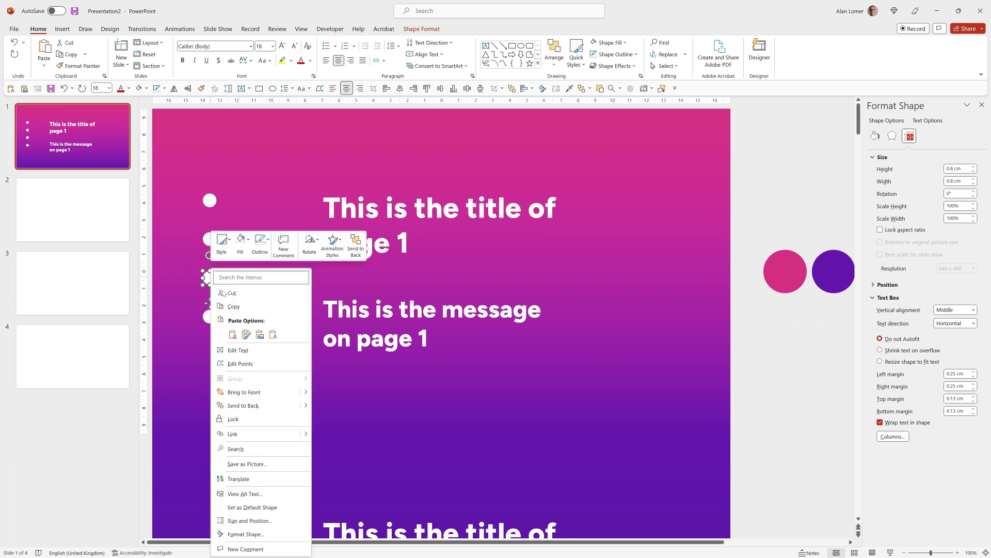
{"action": "left_click", "coordinate": [253, 435]}
{"action": "double_click", "coordinate": [415, 298]}
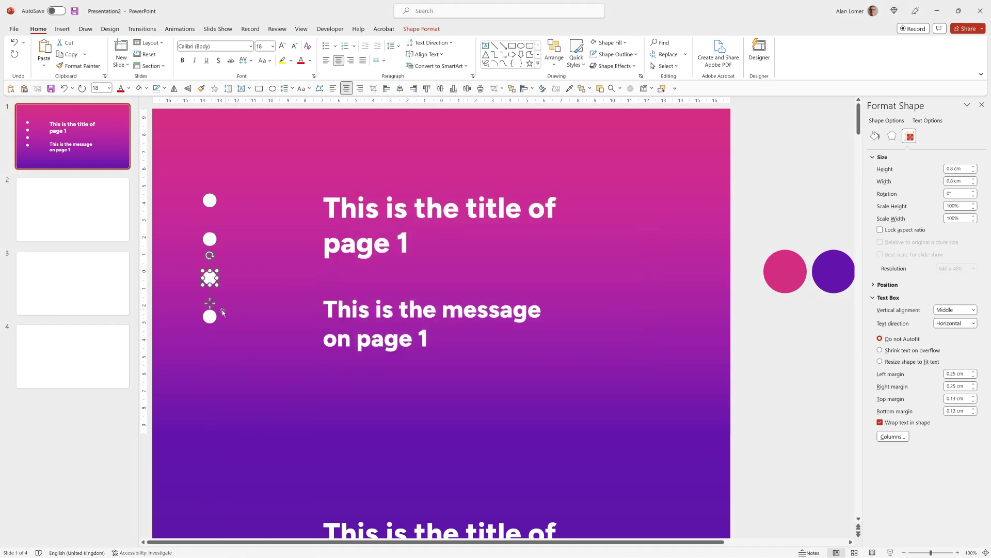
{"action": "left_click", "coordinate": [210, 317]}
{"action": "right_click", "coordinate": [214, 321]}
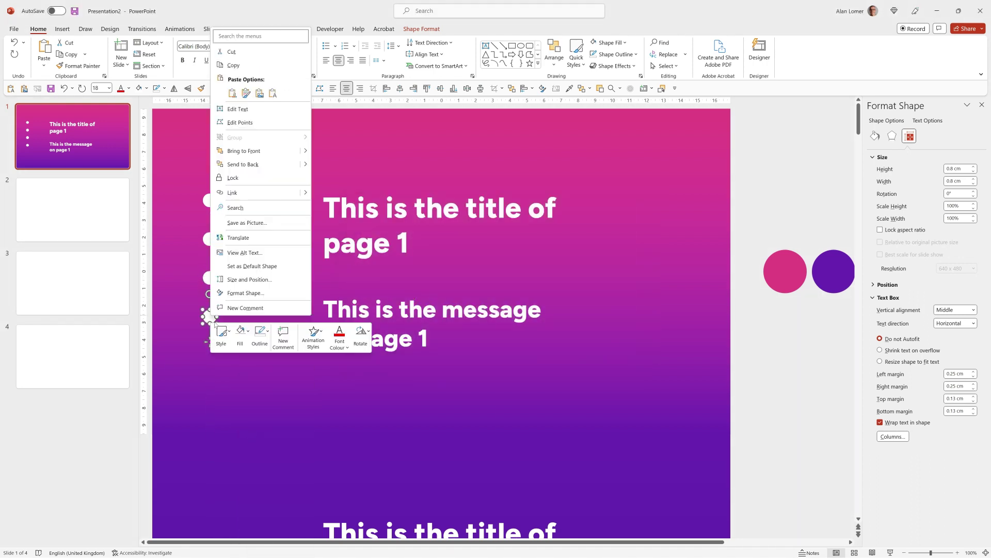
{"action": "left_click", "coordinate": [232, 192]}
{"action": "left_click", "coordinate": [415, 305]}
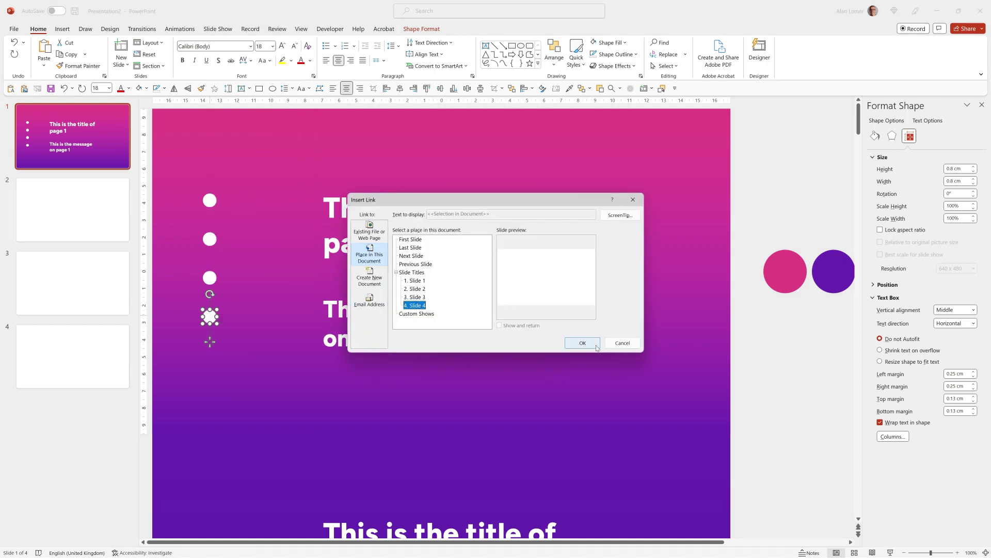
{"action": "left_click", "coordinate": [583, 343]}
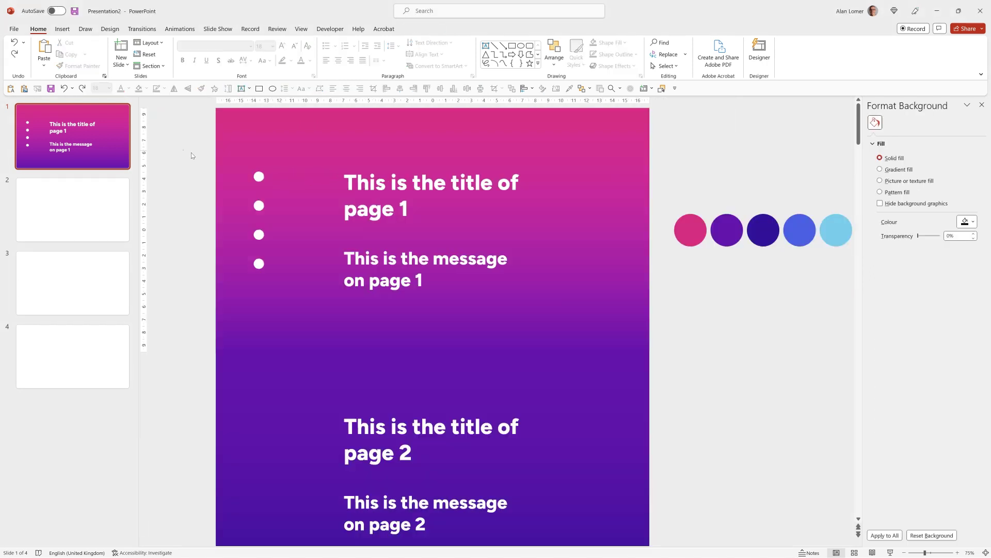
{"action": "left_click_drag", "start_coordinate": [191, 153], "coordinate": [296, 284]}
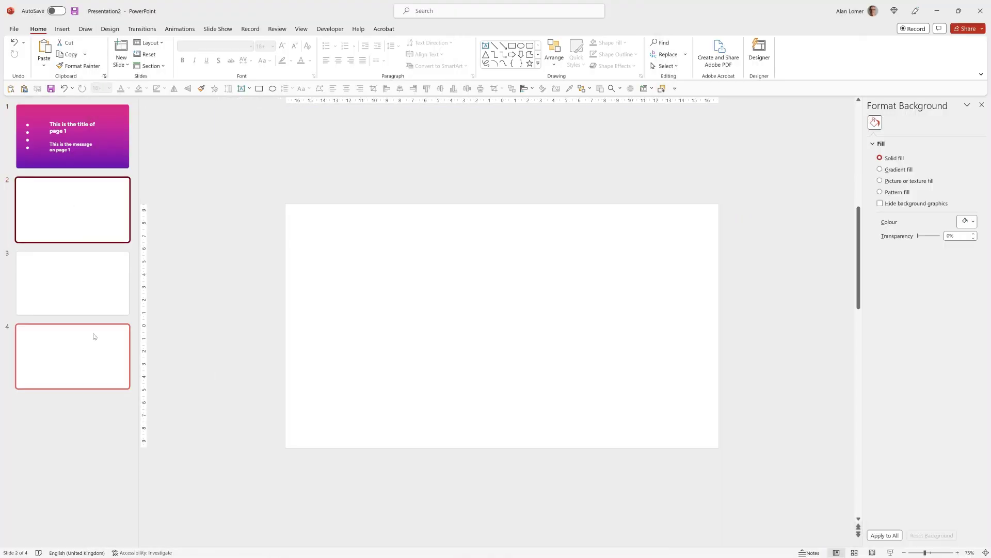
Step: Select slides 2 to 4 and fill their backgrounds solid black
{"action": "left_click", "coordinate": [81, 360], "text": "shift"}
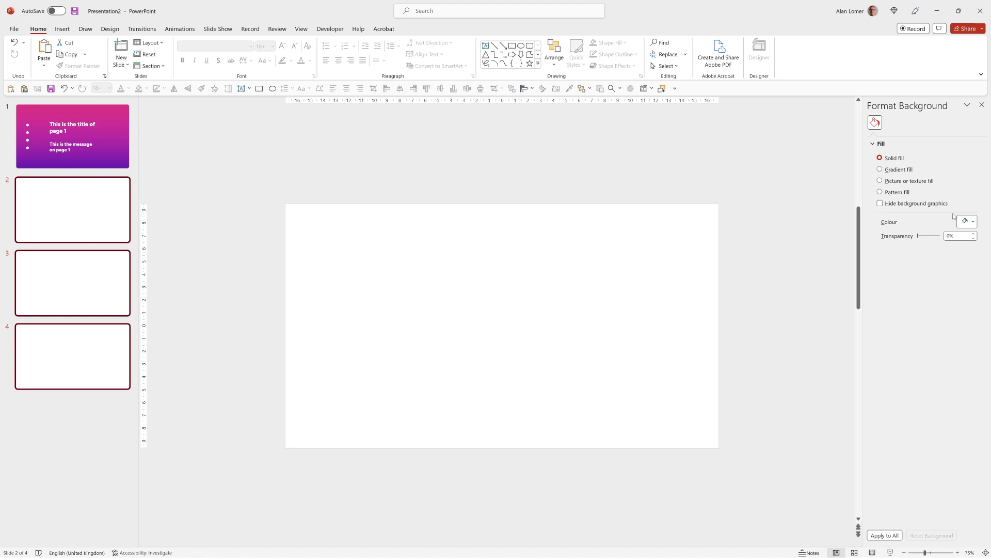
{"action": "left_click", "coordinate": [967, 221]}
{"action": "left_click", "coordinate": [927, 257]}
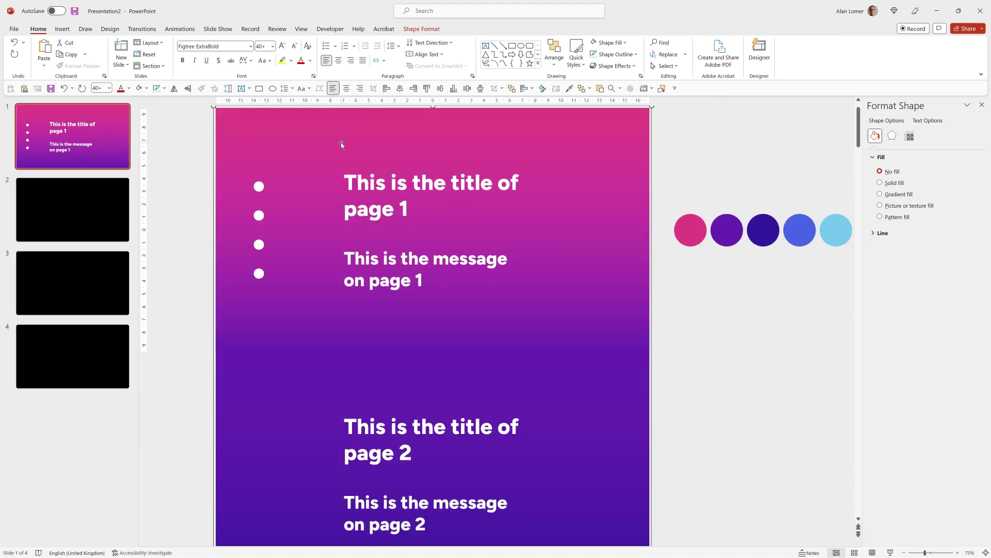
{"action": "left_click", "coordinate": [54, 209]}
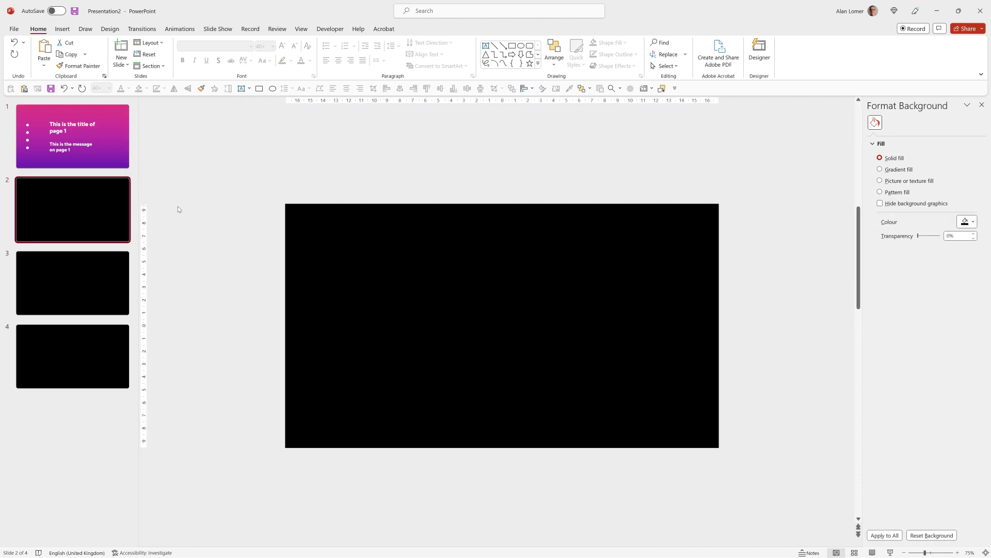
Step: Paste the tall gradient stack onto slide 2 and move it up so page 2 fills the slide
{"action": "key", "text": "ctrl+v"}
{"action": "scroll", "coordinate": [365, 270], "scroll_direction": "down", "scroll_amount": 5}
{"action": "scroll", "coordinate": [358, 278], "scroll_direction": "down", "scroll_amount": 1}
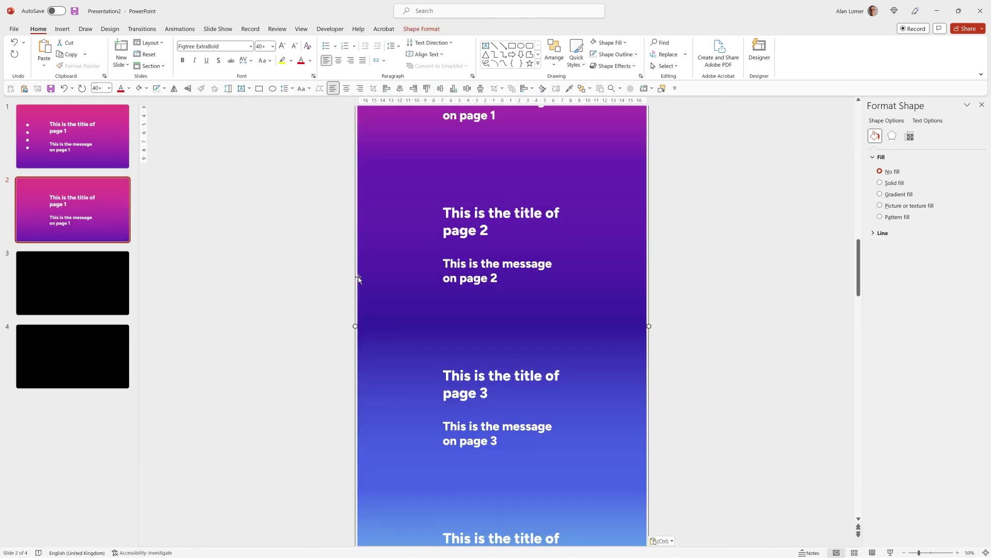
{"action": "scroll", "coordinate": [358, 279], "scroll_direction": "down", "scroll_amount": 1}
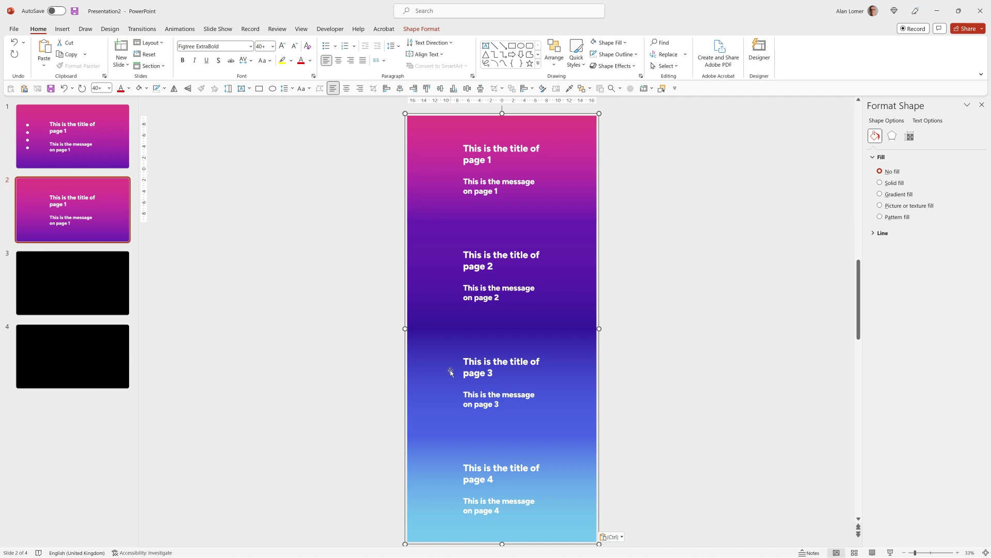
{"action": "left_click_drag", "start_coordinate": [451, 372], "coordinate": [471, 271]}
{"action": "scroll", "coordinate": [469, 206], "scroll_direction": "up", "scroll_amount": 2}
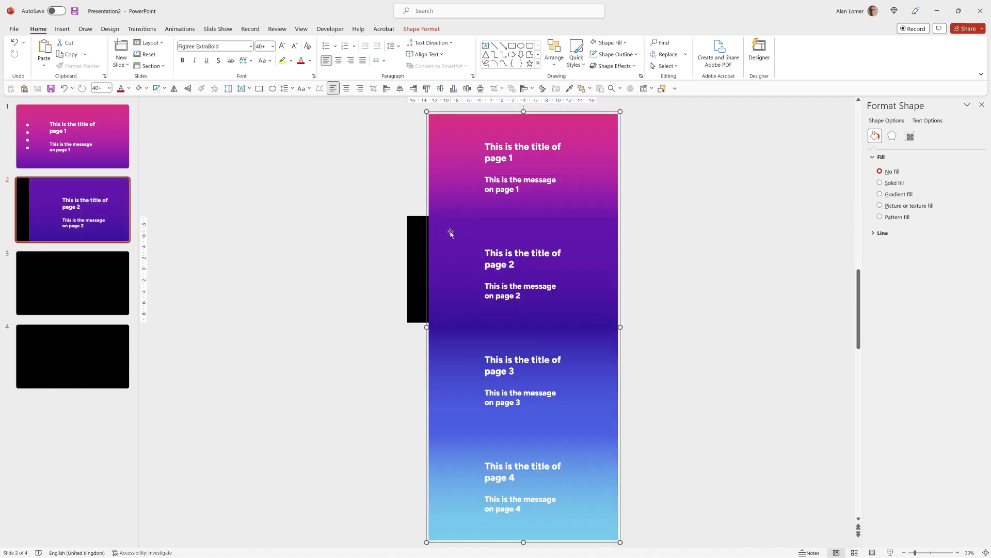
Step: Centre the gradient stack horizontally on slide 2
{"action": "left_click", "coordinate": [427, 197]}
{"action": "left_click", "coordinate": [410, 185]}
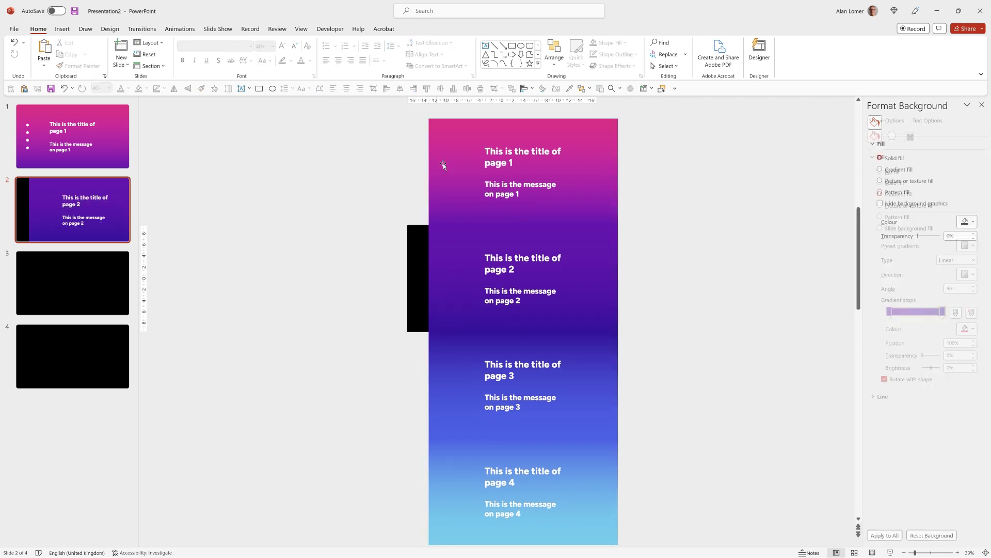
{"action": "left_click", "coordinate": [438, 150]}
{"action": "left_click", "coordinate": [554, 57]}
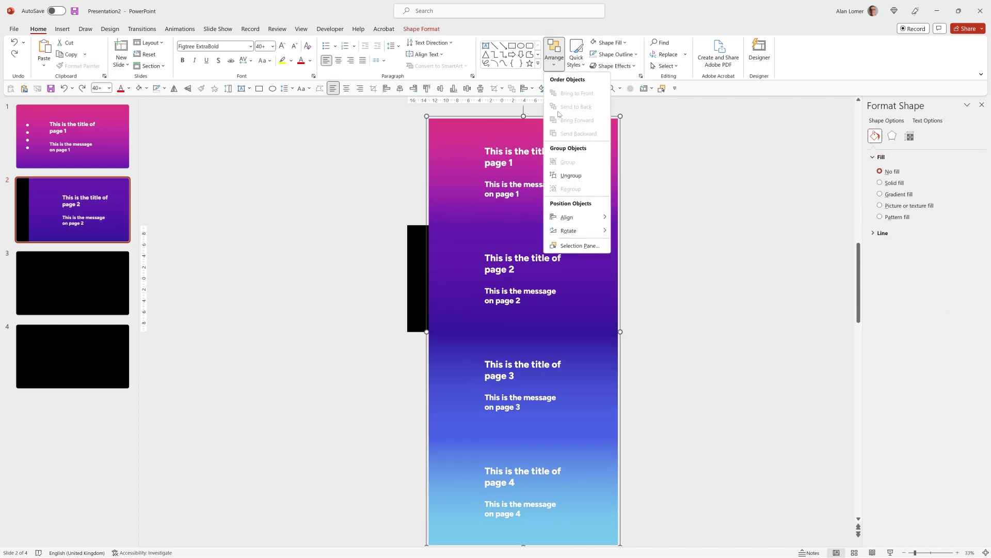
{"action": "mouse_move", "coordinate": [601, 218]}
{"action": "left_click", "coordinate": [631, 233]}
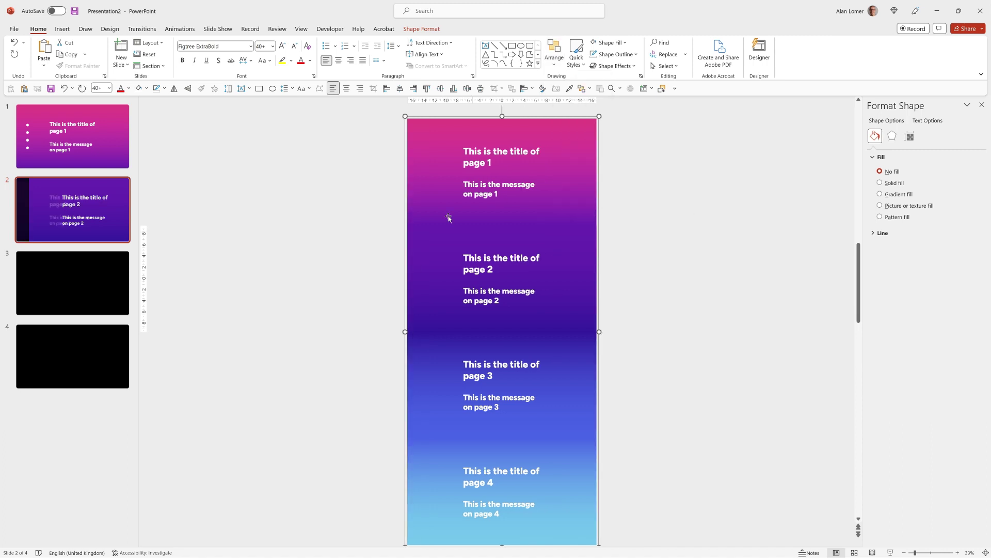
{"action": "left_click", "coordinate": [346, 222]}
{"action": "left_click", "coordinate": [74, 205]}
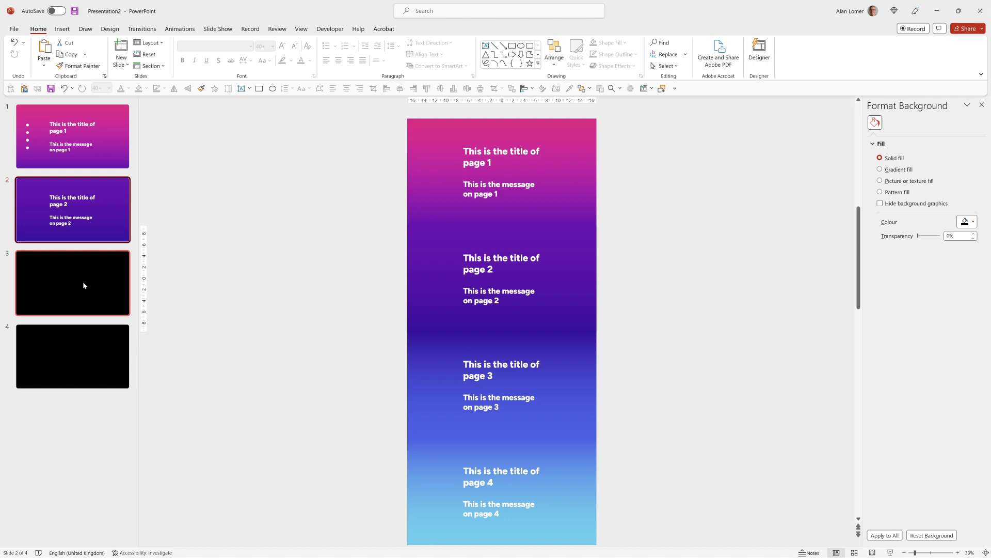
Step: Paste the tall gradient stack onto slide 3 and drag it up so page 3 fills the slide
{"action": "left_click", "coordinate": [67, 286]}
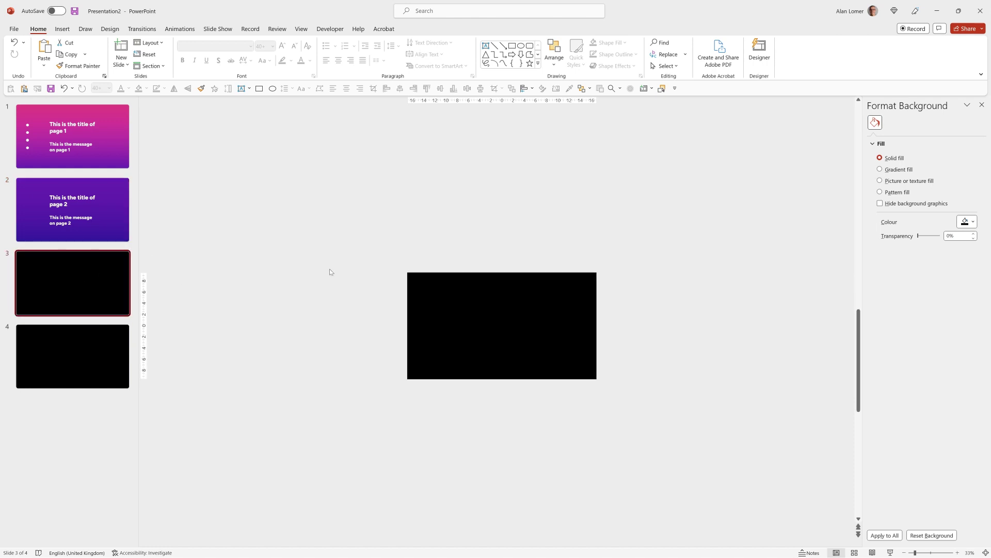
{"action": "key", "text": "ctrl+v"}
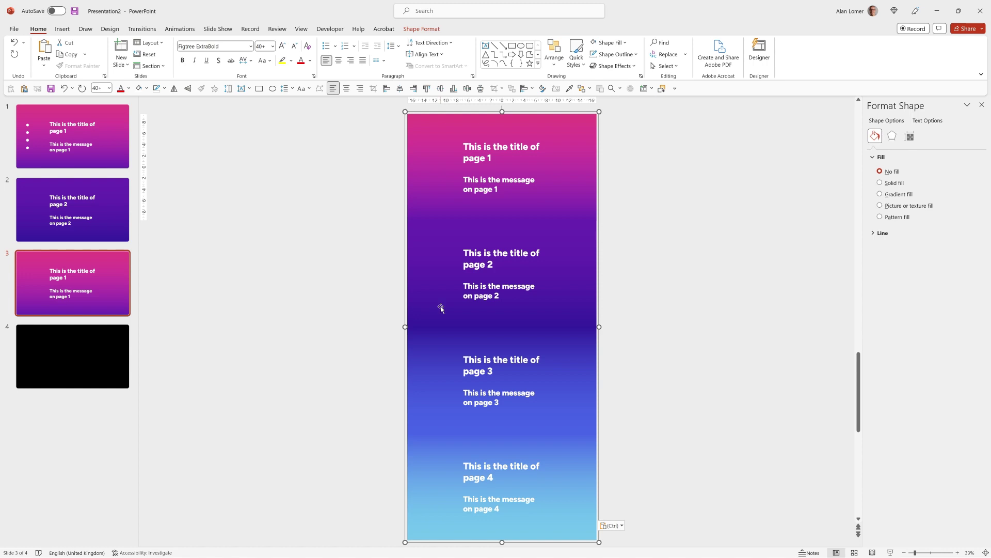
{"action": "left_click_drag", "start_coordinate": [442, 309], "coordinate": [454, 168]}
{"action": "scroll", "coordinate": [453, 170], "scroll_direction": "up", "scroll_amount": 3}
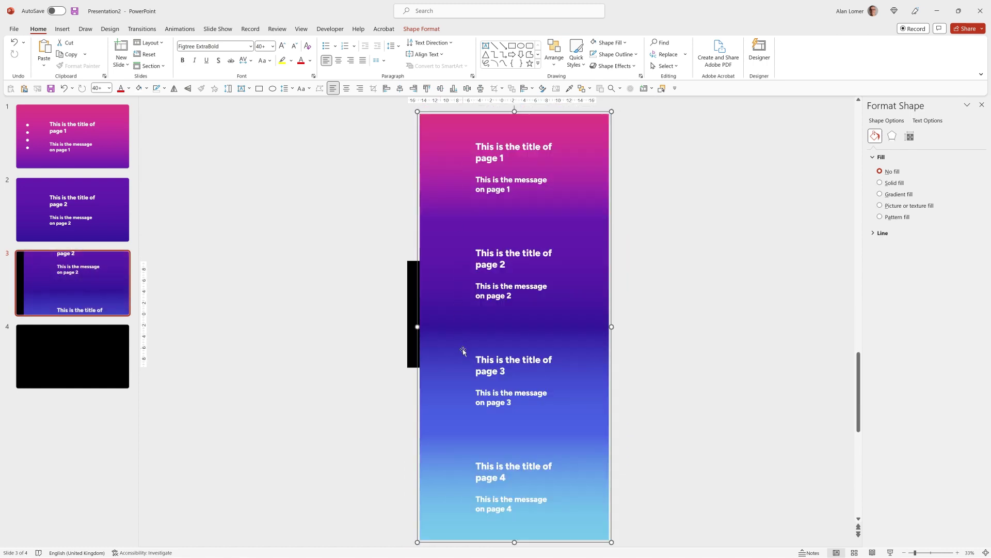
{"action": "left_click_drag", "start_coordinate": [463, 351], "coordinate": [465, 300]}
{"action": "scroll", "coordinate": [465, 310], "scroll_direction": "up", "scroll_amount": 3}
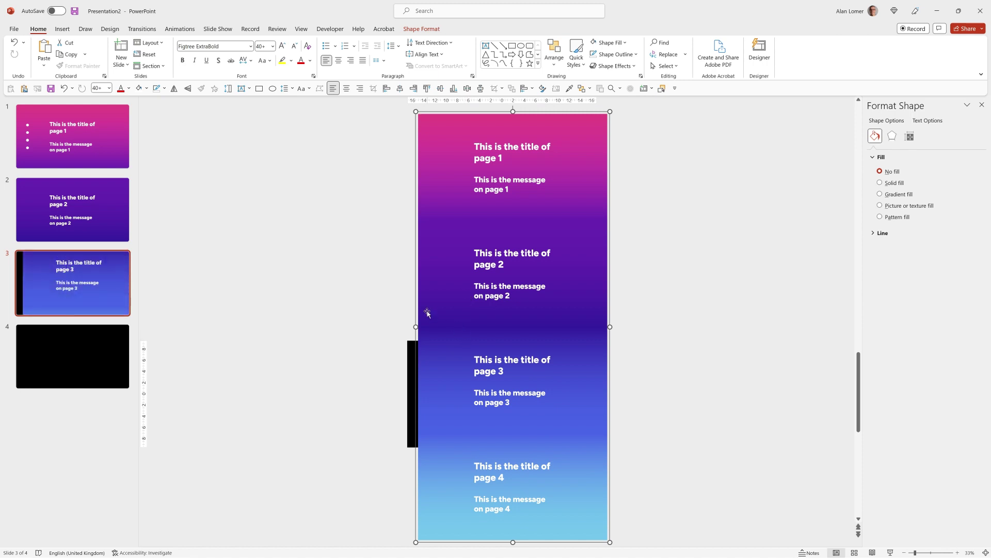
Step: Select the whole gradient stack on slide 3 and align it horizontally with the slide
{"action": "left_click", "coordinate": [430, 356]}
{"action": "left_click", "coordinate": [418, 301]}
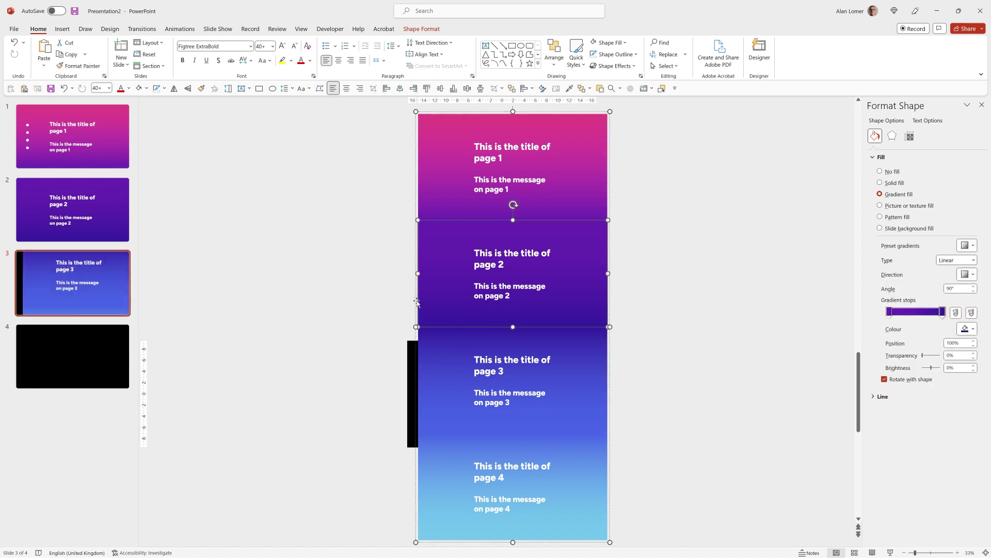
{"action": "left_click", "coordinate": [417, 302]}
{"action": "scroll", "coordinate": [418, 306], "scroll_direction": "up", "scroll_amount": 1}
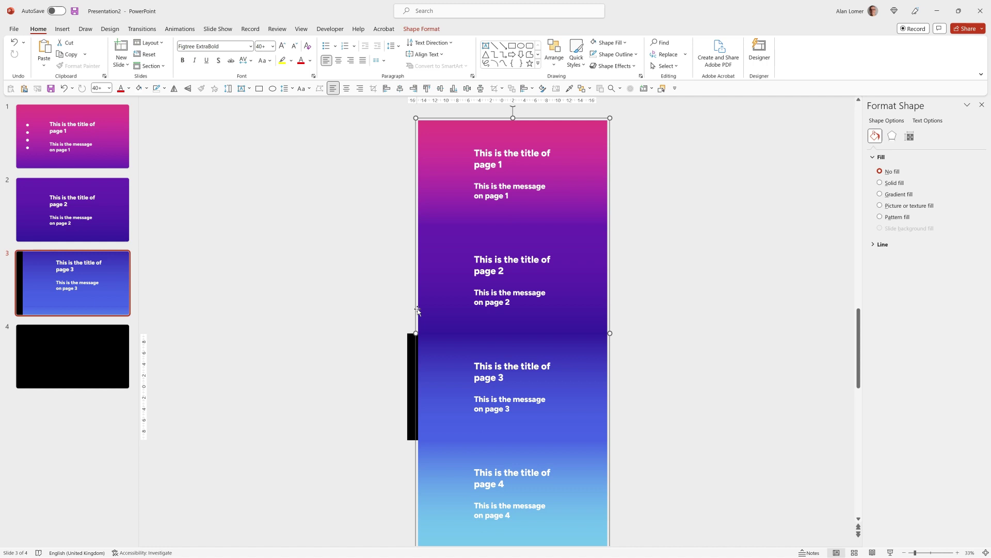
{"action": "left_click", "coordinate": [514, 317]}
{"action": "scroll", "coordinate": [429, 248], "scroll_direction": "down", "scroll_amount": 1}
{"action": "left_click", "coordinate": [583, 121]}
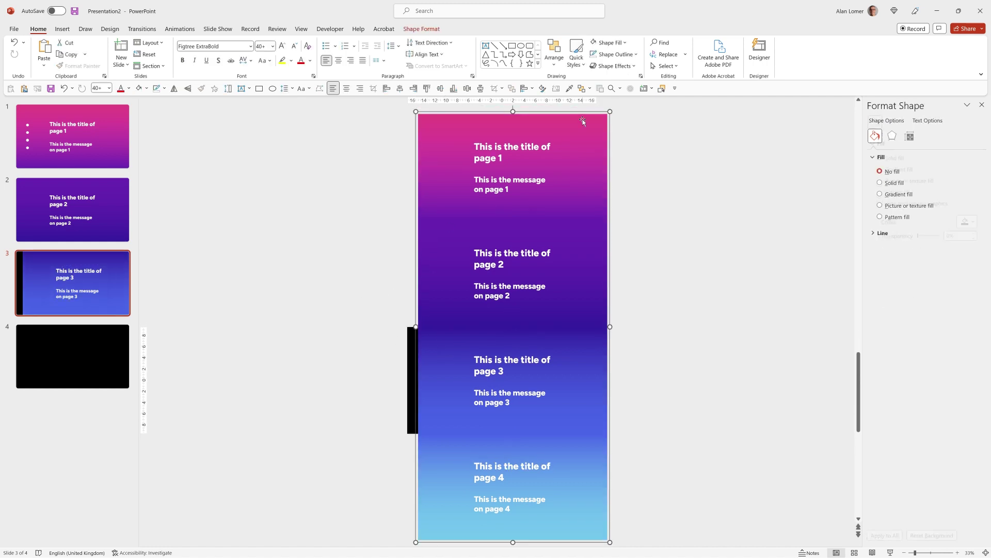
{"action": "left_click", "coordinate": [554, 51]}
{"action": "mouse_move", "coordinate": [583, 218]}
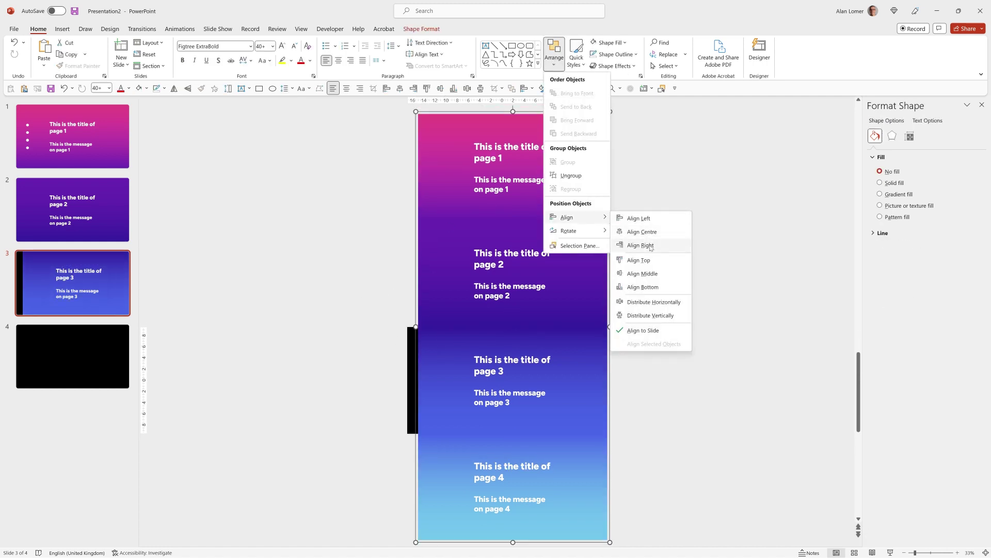
{"action": "left_click", "coordinate": [643, 245]}
Step: Paste the gradient stack onto slide 4 and check its arrangement options
{"action": "left_click", "coordinate": [73, 356]}
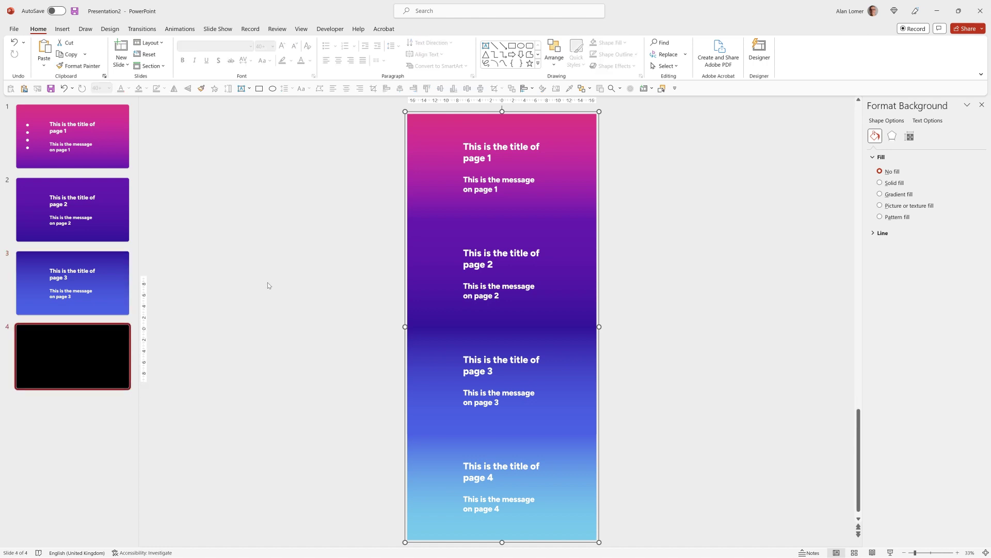
{"action": "key", "text": "ctrl+v"}
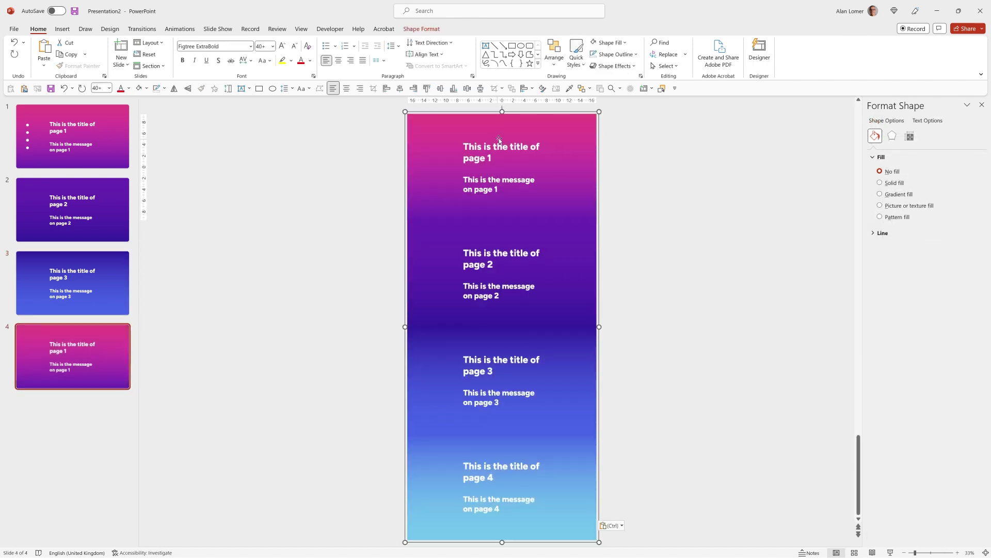
{"action": "left_click", "coordinate": [554, 57]}
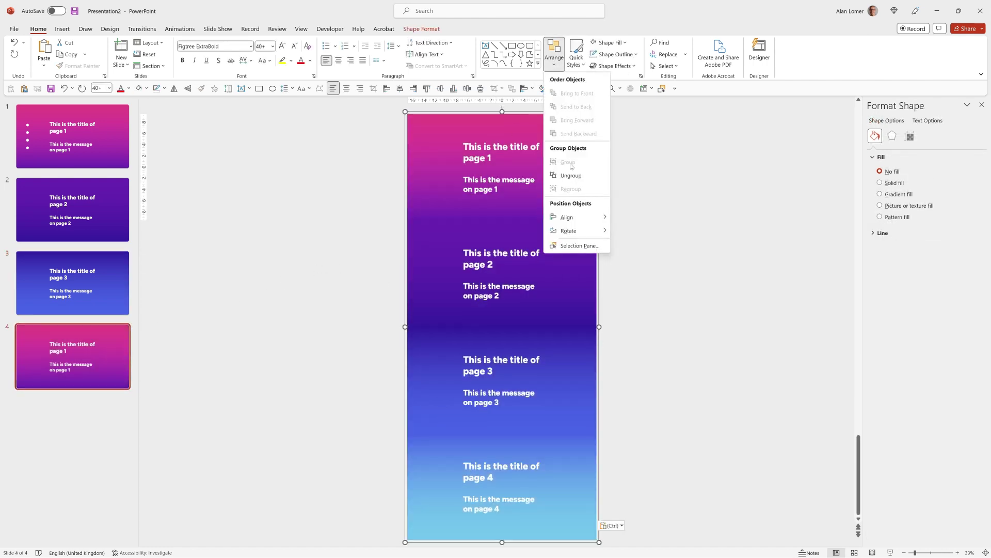
{"action": "left_click", "coordinate": [642, 289]}
{"action": "left_click", "coordinate": [63, 155]}
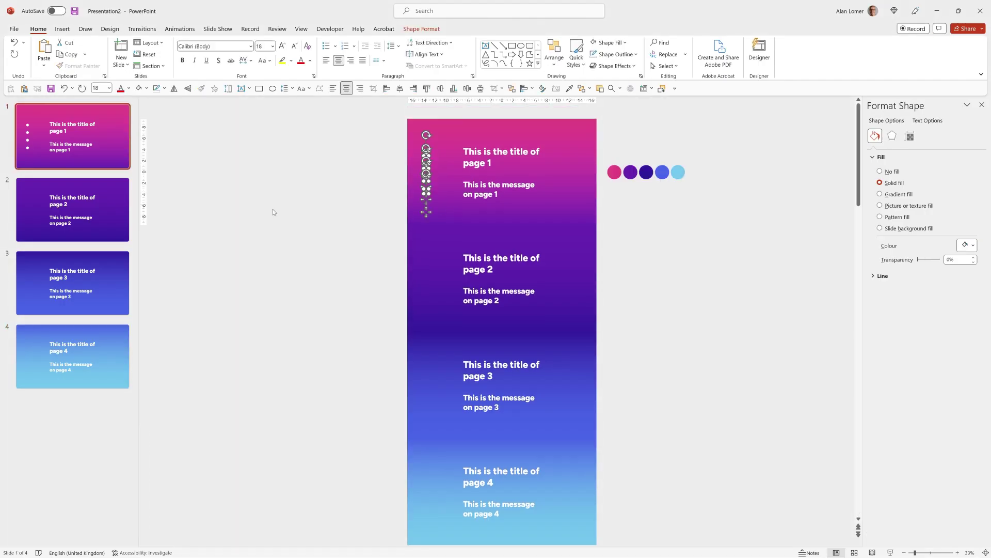
Step: Paste the four white nav dots onto slides 2, 3 and 4
{"action": "left_click", "coordinate": [83, 230]}
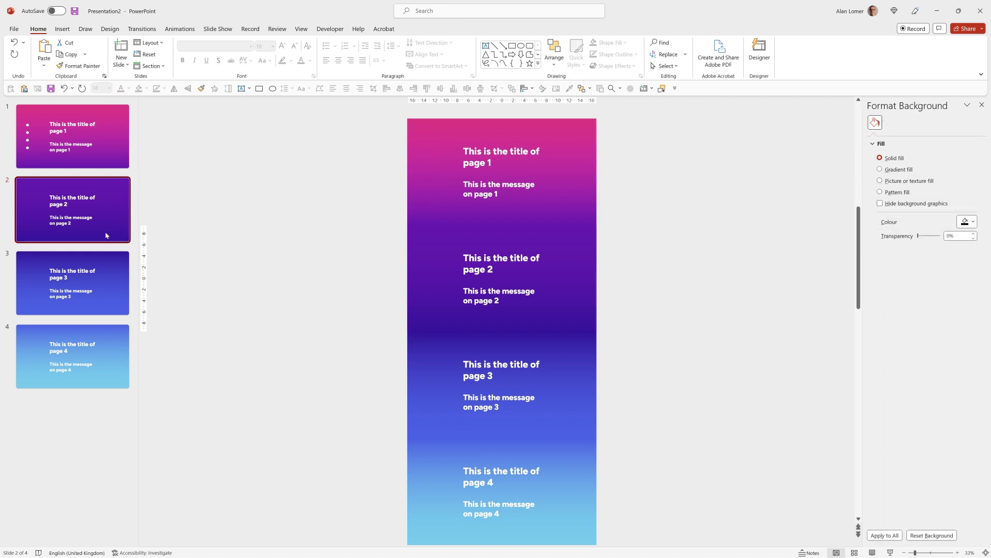
{"action": "key", "text": "ctrl+v"}
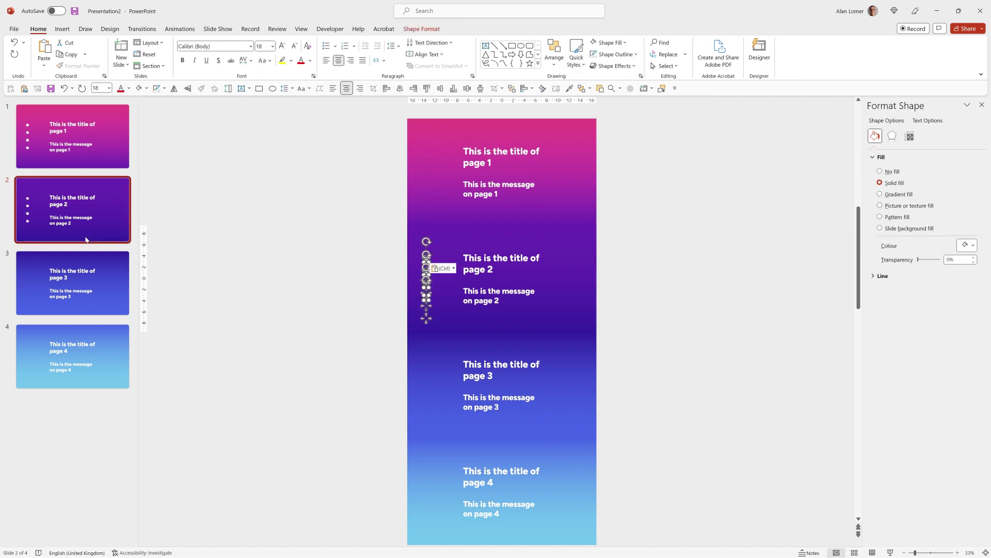
{"action": "key", "text": "Down"}
{"action": "key", "text": "ctrl+v"}
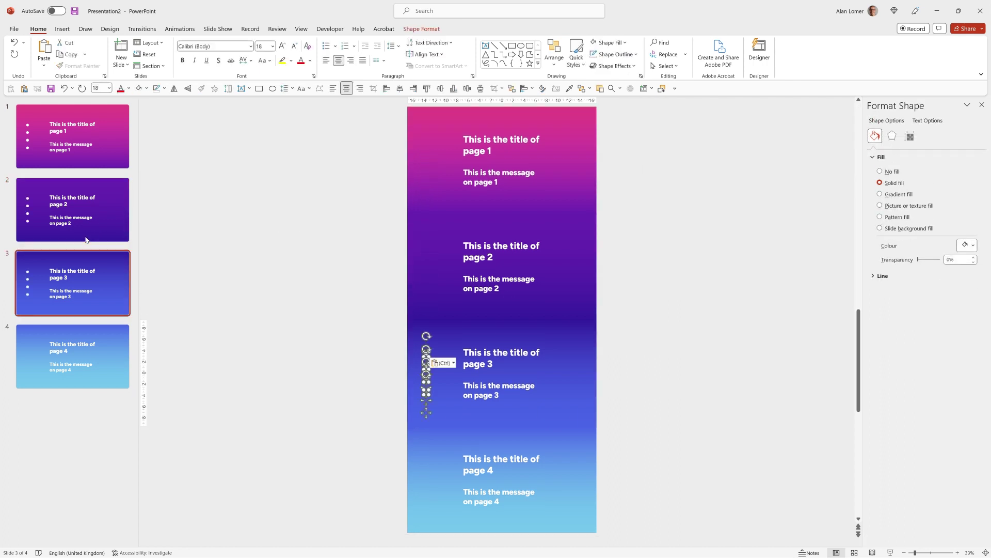
{"action": "key", "text": "Down"}
{"action": "key", "text": "ctrl+v"}
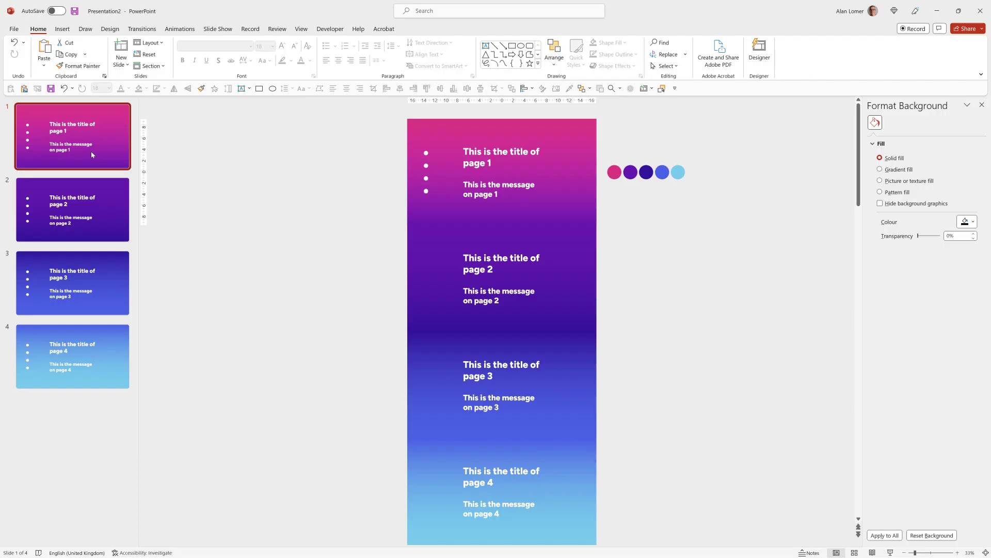
Step: Apply the Morph transition to all four slides, then leave only slide 1 selected
{"action": "key", "text": "ctrl+a"}
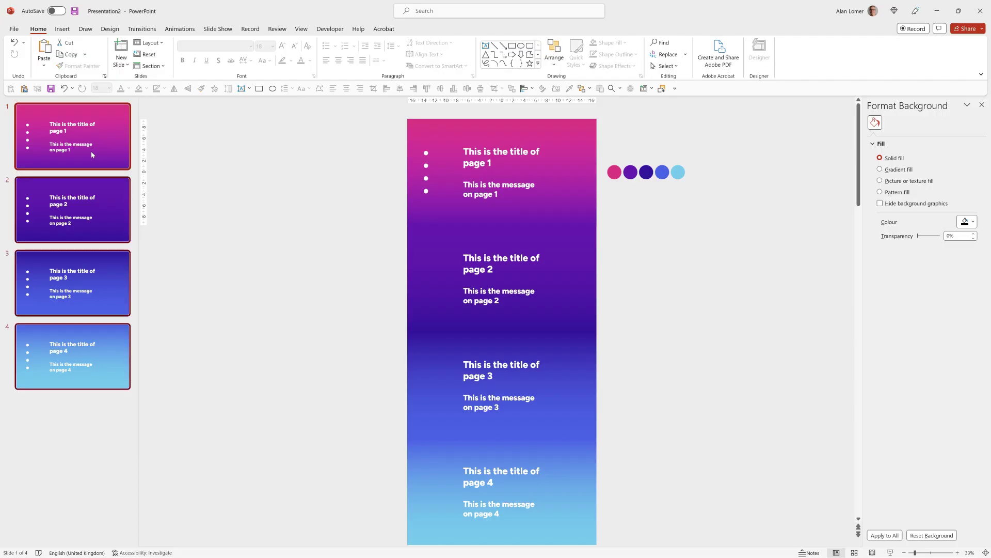
{"action": "left_click", "coordinate": [142, 29]}
{"action": "left_click", "coordinate": [94, 54]}
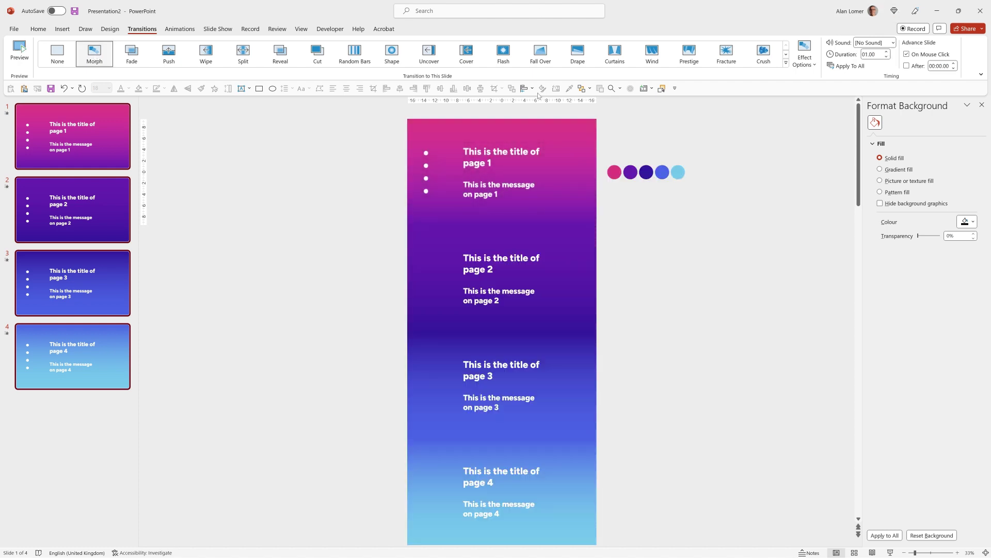
{"action": "left_click", "coordinate": [92, 135]}
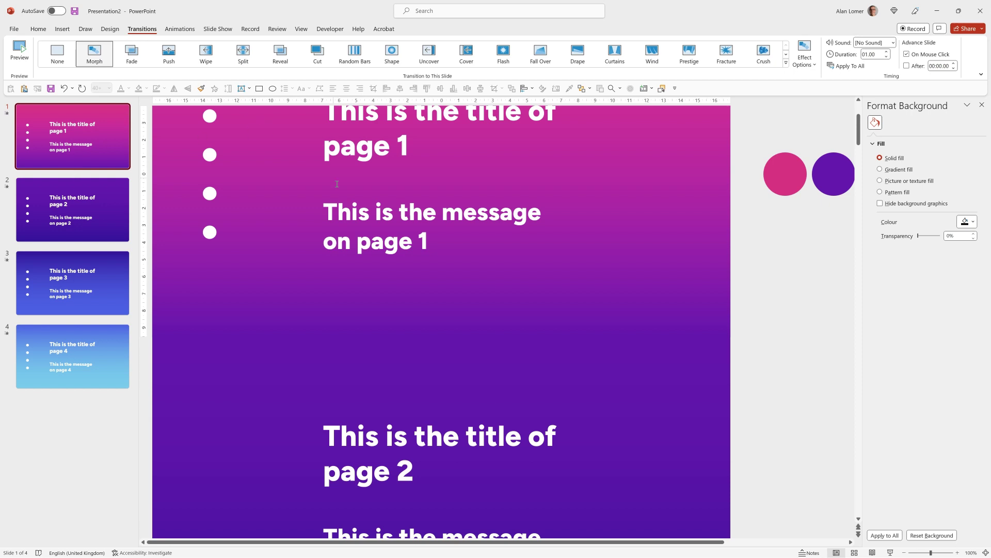
Step: Draw a circle beside the page 1 title on slide 1
{"action": "scroll", "coordinate": [337, 184], "scroll_direction": "up", "scroll_amount": 2}
{"action": "left_click", "coordinate": [38, 29]}
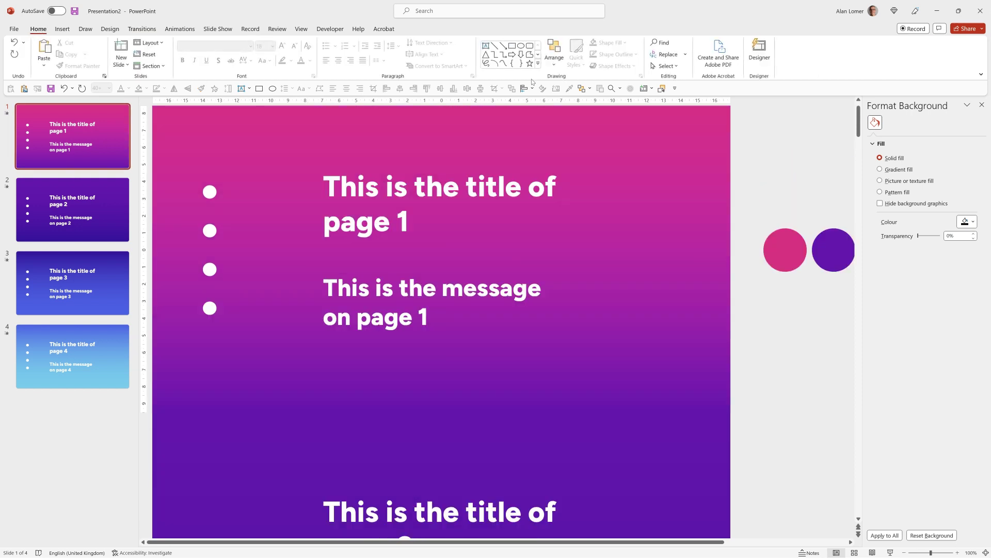
{"action": "left_click", "coordinate": [522, 46]}
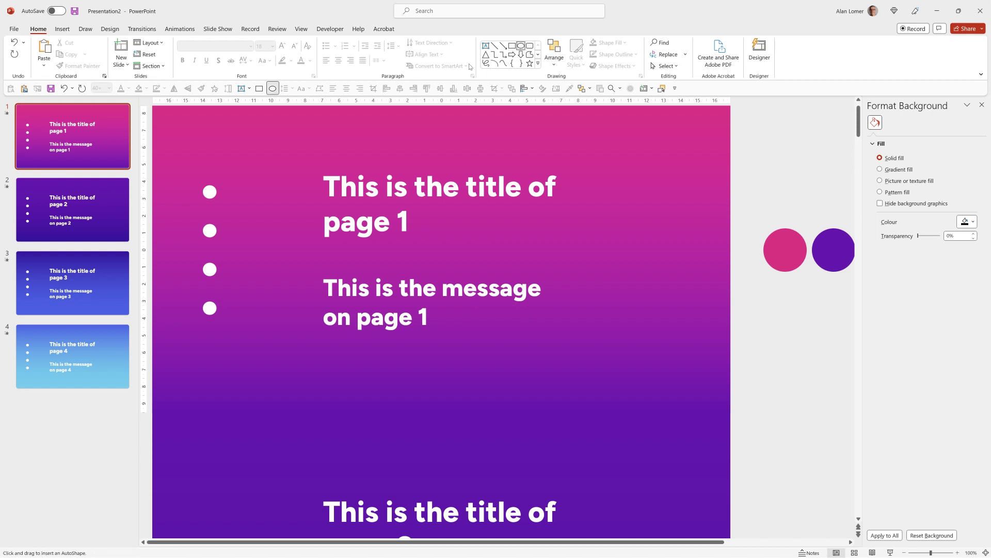
{"action": "left_click", "coordinate": [262, 160]}
{"action": "left_click_drag", "start_coordinate": [288, 181], "coordinate": [284, 195]}
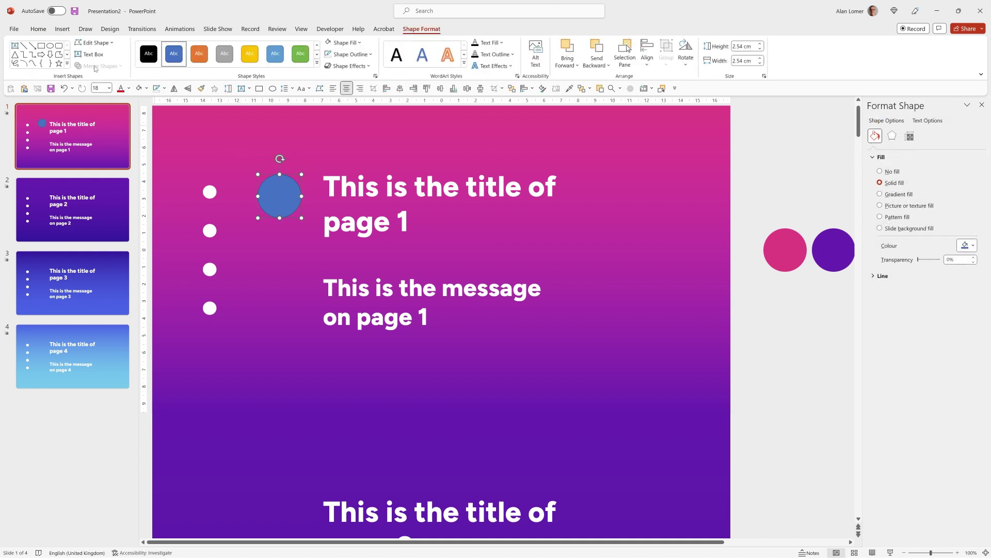
Step: Make the circle a ring: pink circle's outline colour, no fill, 2¼ pt outline
{"action": "left_click", "coordinate": [38, 29]}
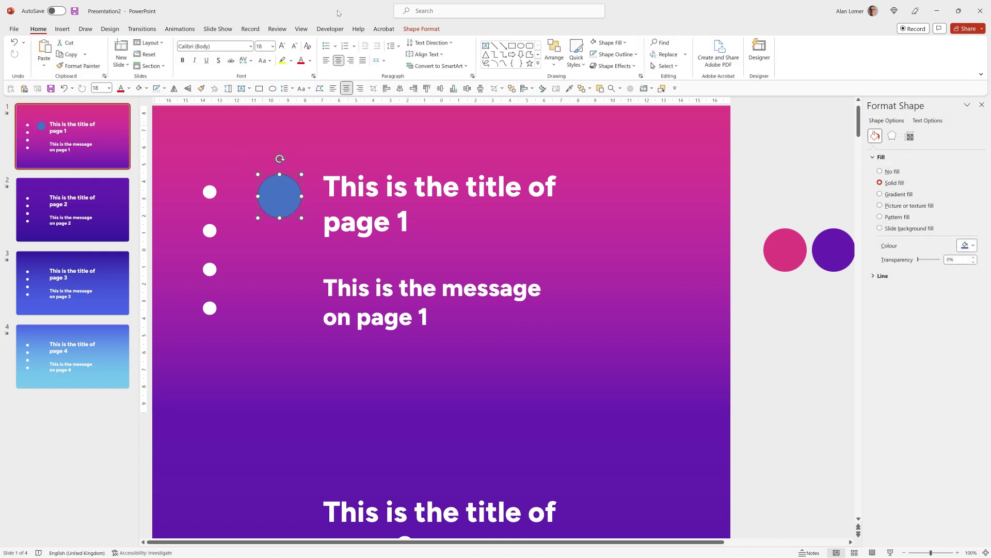
{"action": "left_click", "coordinate": [620, 57]}
{"action": "left_click", "coordinate": [618, 210]}
{"action": "left_click", "coordinate": [623, 43]}
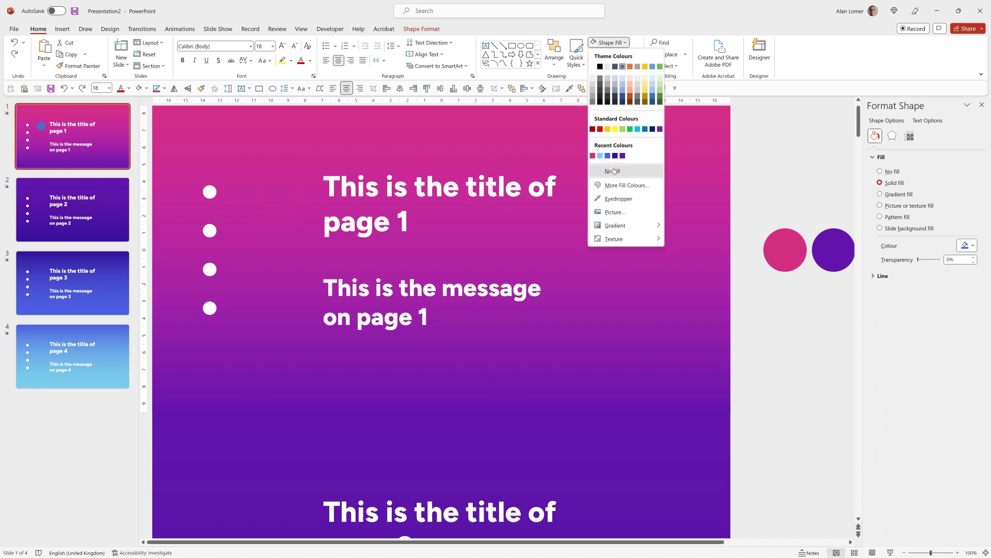
{"action": "left_click", "coordinate": [615, 169]}
{"action": "left_click", "coordinate": [609, 56]}
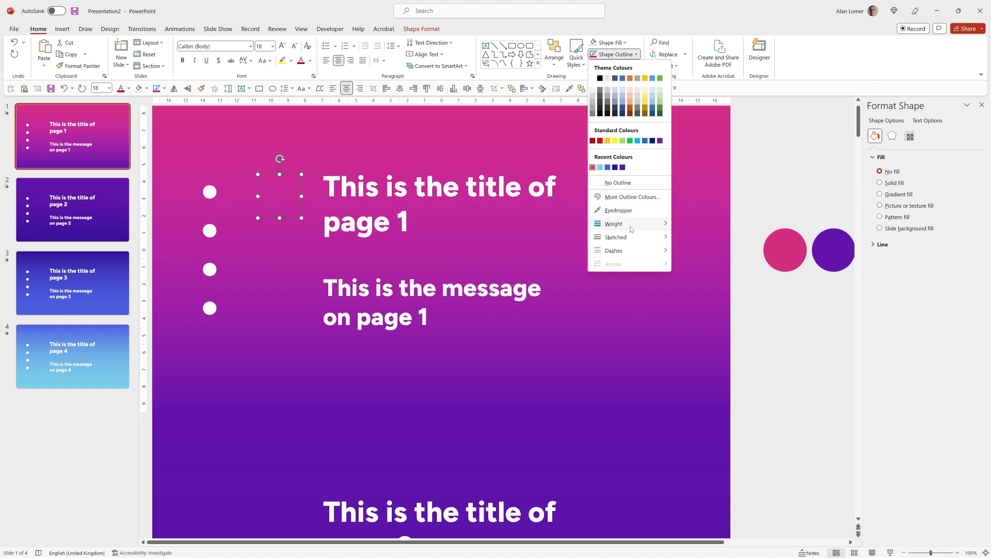
{"action": "mouse_move", "coordinate": [631, 223]}
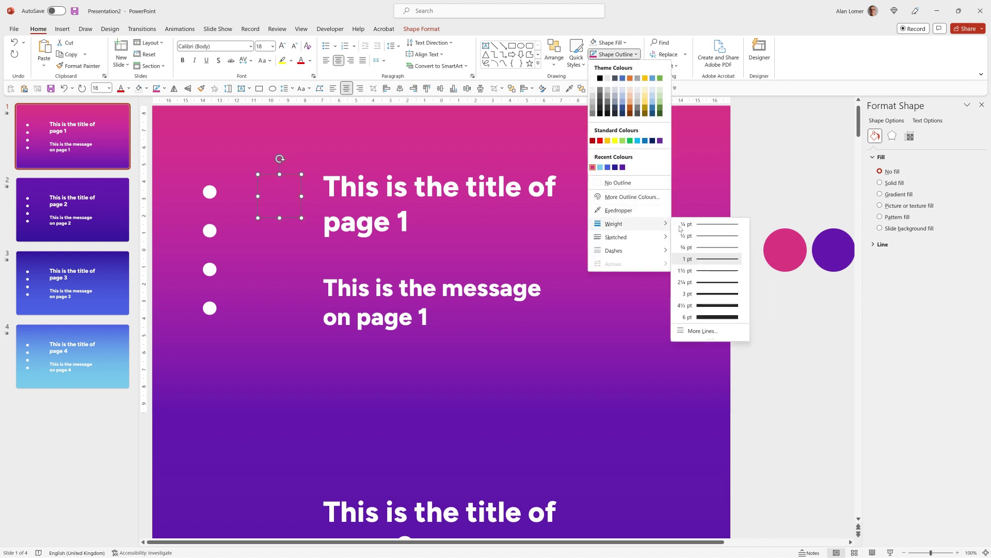
{"action": "left_click", "coordinate": [700, 281]}
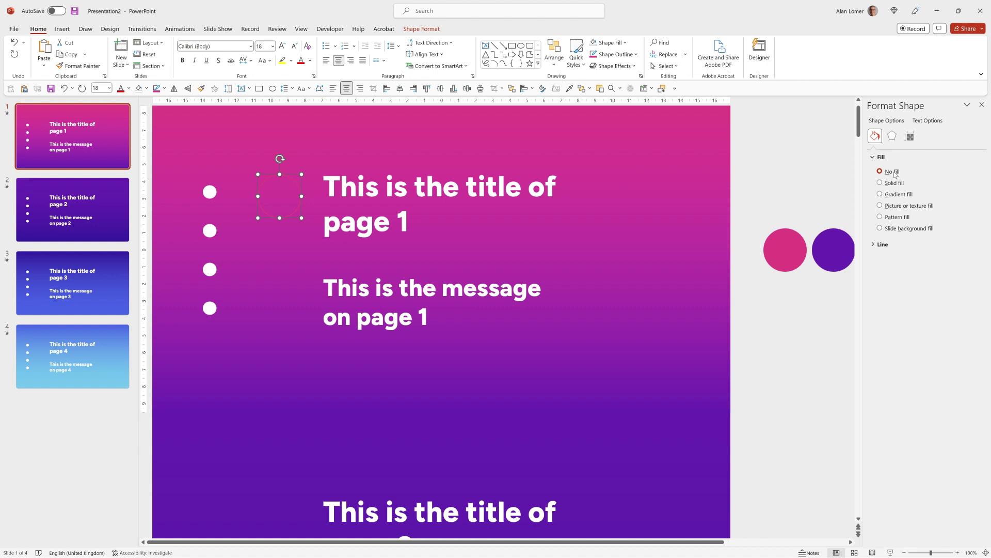
Step: Give the ring a white glow of size 5 pt
{"action": "left_click", "coordinate": [892, 136]}
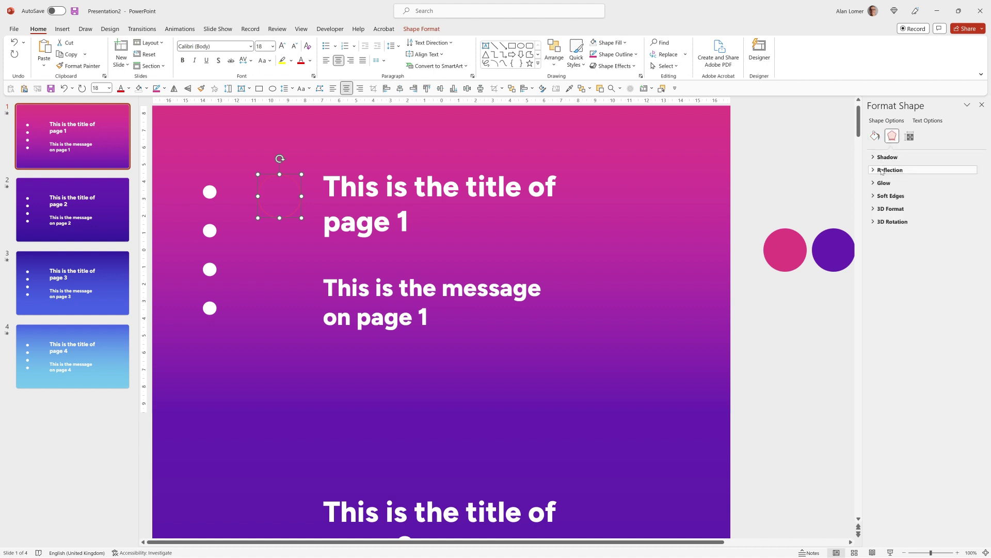
{"action": "left_click", "coordinate": [876, 184]}
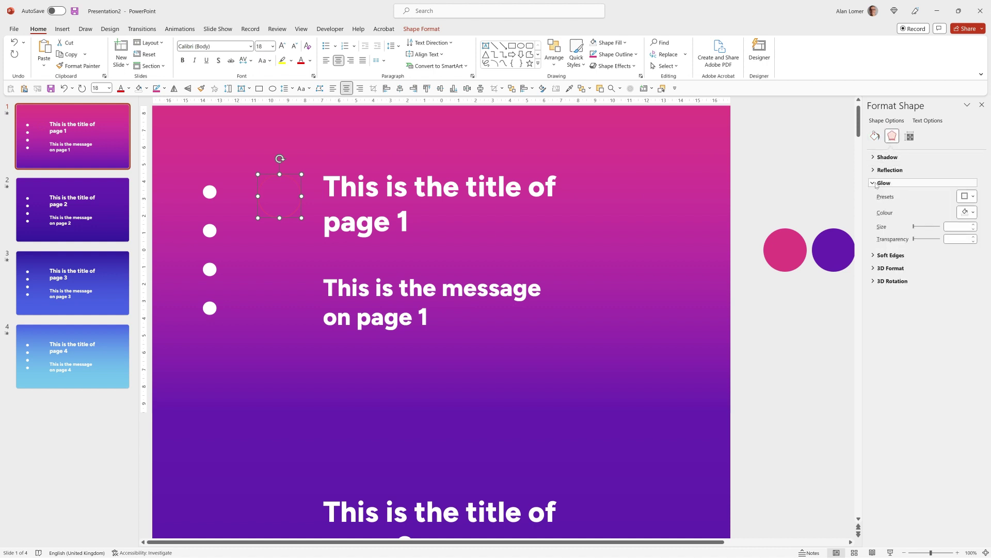
{"action": "left_click", "coordinate": [967, 212]}
{"action": "left_click", "coordinate": [923, 237]}
{"action": "left_click", "coordinate": [963, 226]}
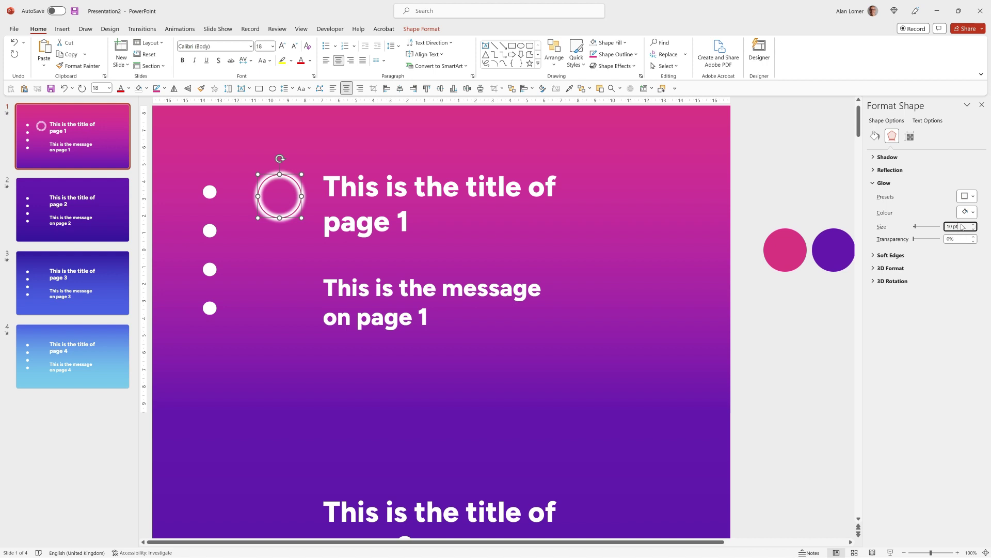
{"action": "type", "text": "5"}
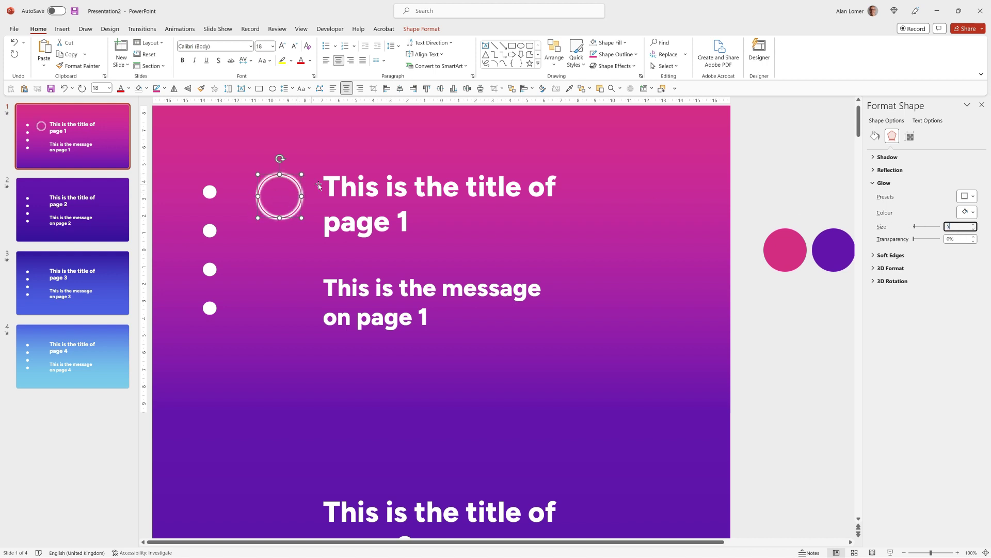
Step: Resize the ring to 0.8 cm by 0.8 cm and move it onto the first nav dot
{"action": "left_click", "coordinate": [910, 135]}
{"action": "left_click", "coordinate": [956, 170]}
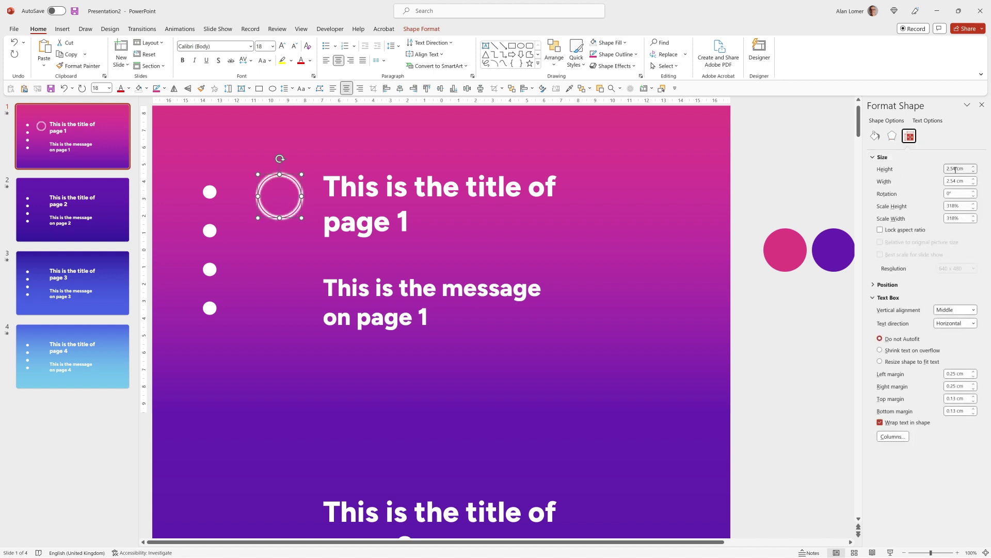
{"action": "type", "text": "0.8"}
{"action": "left_click", "coordinate": [958, 178]}
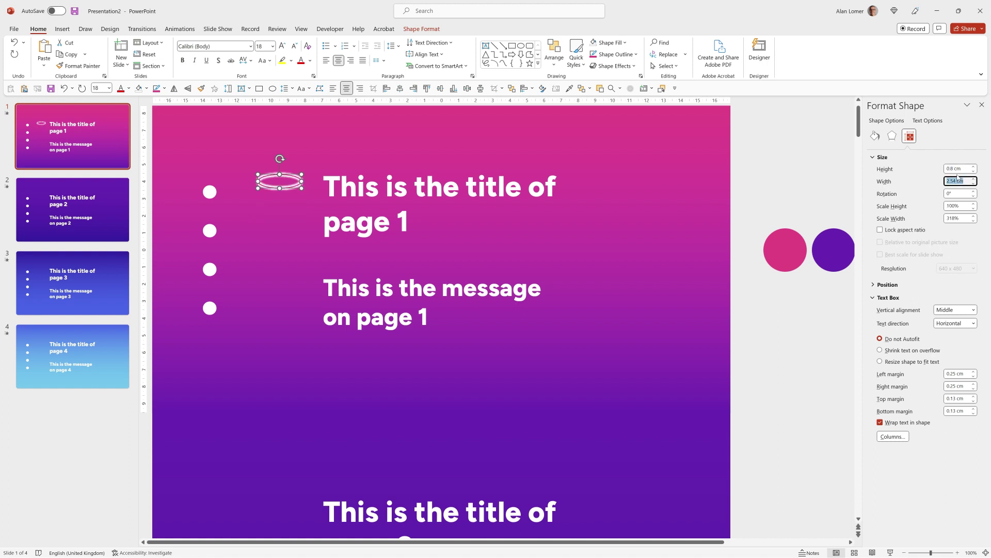
{"action": "type", "text": "0.8"}
{"action": "key", "text": "Return"}
{"action": "left_click_drag", "start_coordinate": [281, 183], "coordinate": [215, 200]}
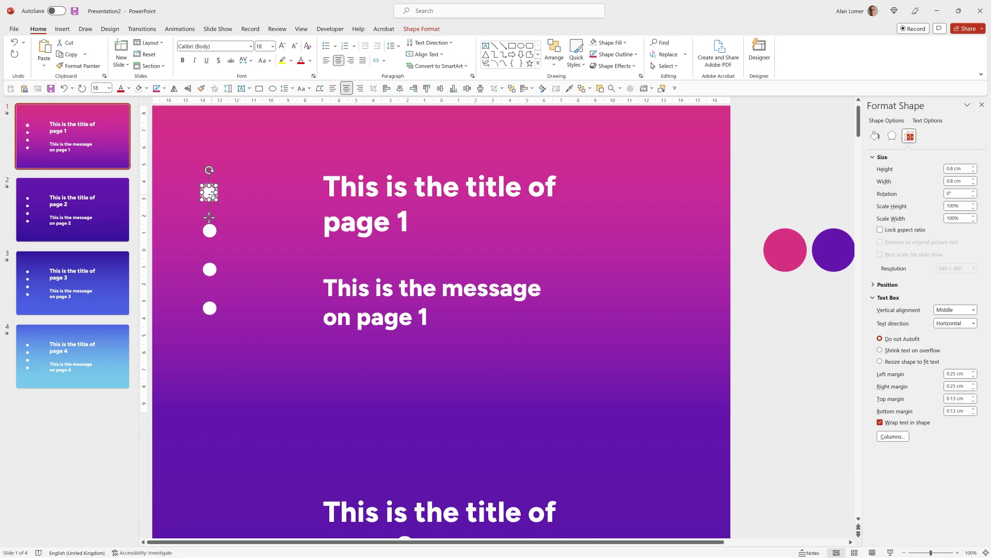
Step: Preview slide 1, then paste the ring on slide 2 over the second dot with the recent outline colour
{"action": "key", "text": "F5"}
{"action": "key", "text": "Escape"}
{"action": "key", "text": "ctrl+c"}
{"action": "key", "text": "Page_Down"}
{"action": "key", "text": "ctrl+v"}
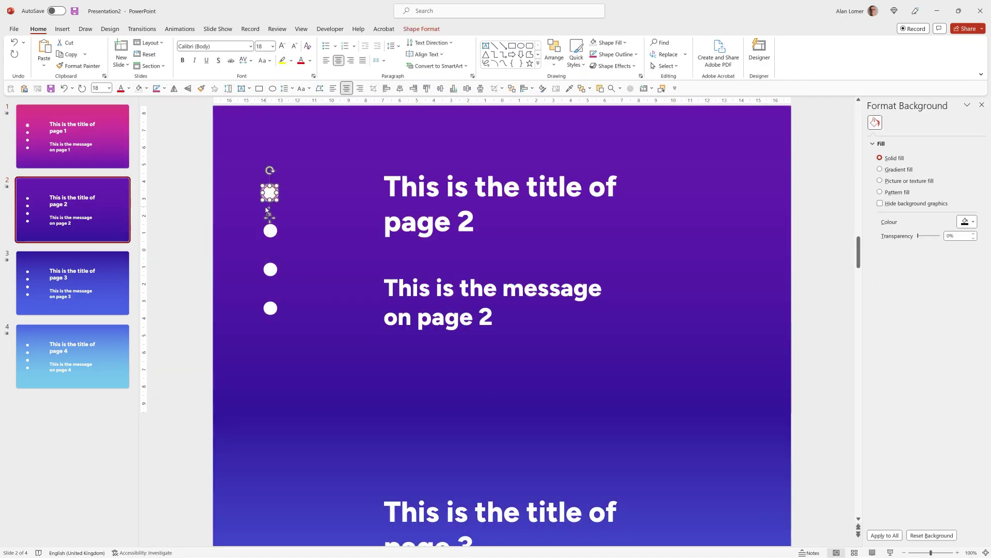
{"action": "key", "text": "Down"}
{"action": "key", "text": "Down"}
{"action": "key", "text": "Down"}
{"action": "key", "text": "Down"}
{"action": "key", "text": "Down"}
{"action": "key", "text": "Down"}
{"action": "key", "text": "Down"}
{"action": "key", "text": "Down"}
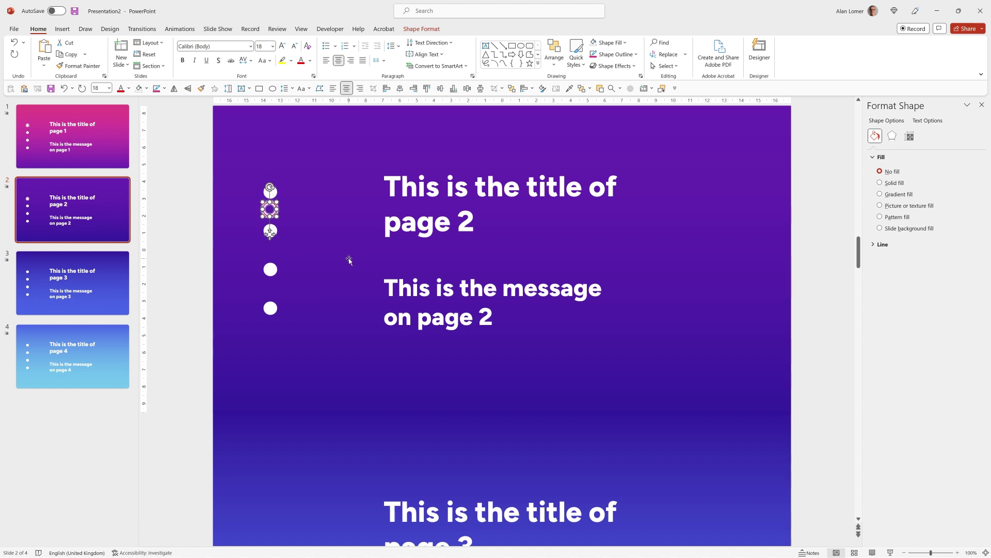
{"action": "key", "text": "Down"}
{"action": "key", "text": "Down"}
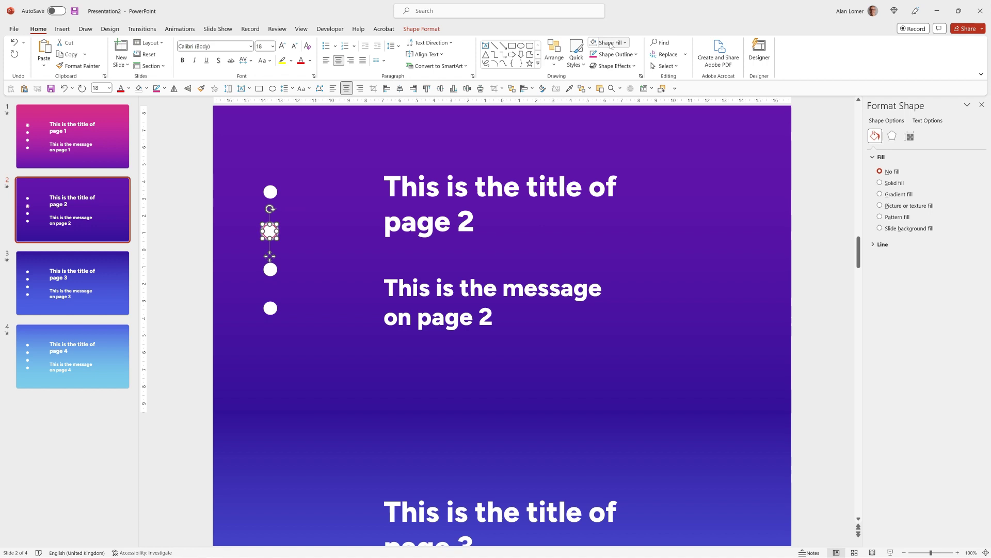
{"action": "left_click", "coordinate": [612, 56]}
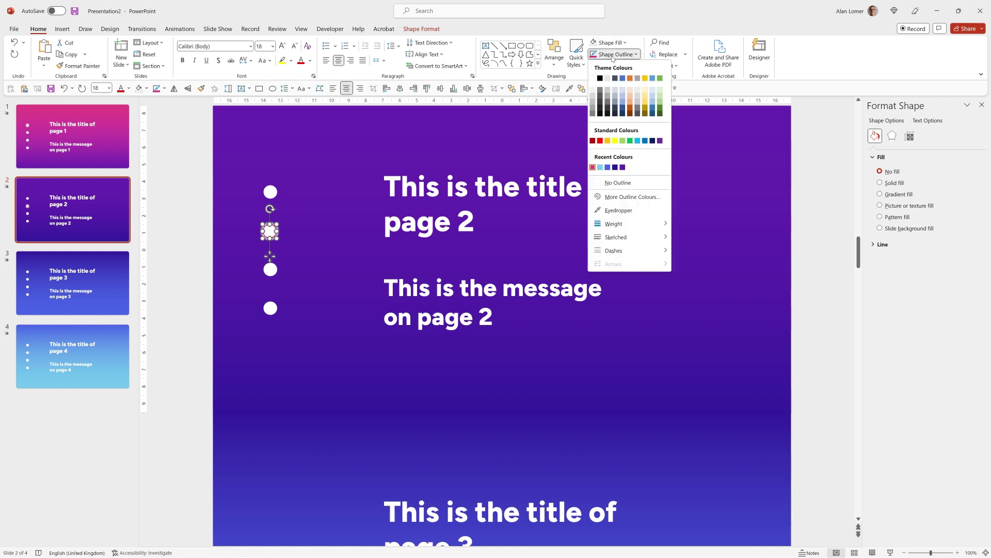
{"action": "left_click", "coordinate": [623, 167]}
Step: Paste the ring on slide 3 over the third dot and apply the recent outline colour
{"action": "key", "text": "ctrl+c"}
{"action": "left_click", "coordinate": [71, 296]}
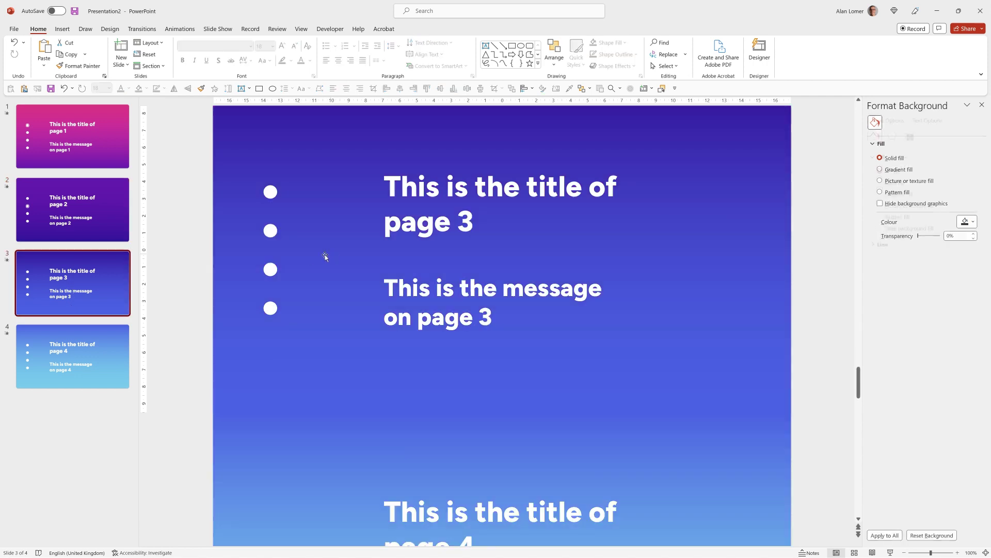
{"action": "key", "text": "ctrl+v"}
{"action": "key", "text": "Down"}
{"action": "key", "text": "Down"}
{"action": "key", "text": "Down"}
{"action": "key", "text": "Down"}
{"action": "key", "text": "Down"}
{"action": "key", "text": "Down"}
{"action": "key", "text": "Down"}
{"action": "key", "text": "Down"}
{"action": "key", "text": "Down"}
{"action": "key", "text": "Down"}
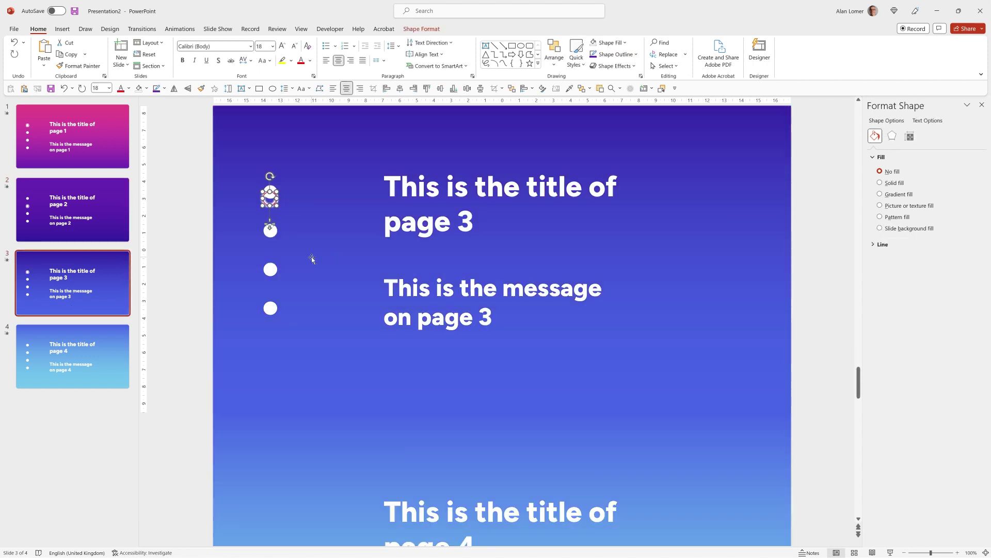
{"action": "key", "text": "Down"}
{"action": "key", "text": "Down"}
{"action": "key", "text": "Down"}
{"action": "key", "text": "Down"}
{"action": "key", "text": "Down"}
{"action": "key", "text": "Down"}
{"action": "key", "text": "Down"}
{"action": "key", "text": "Down"}
{"action": "key", "text": "Down"}
{"action": "key", "text": "Down"}
{"action": "key", "text": "Down"}
{"action": "key", "text": "Down"}
{"action": "key", "text": "Down"}
{"action": "key", "text": "Down"}
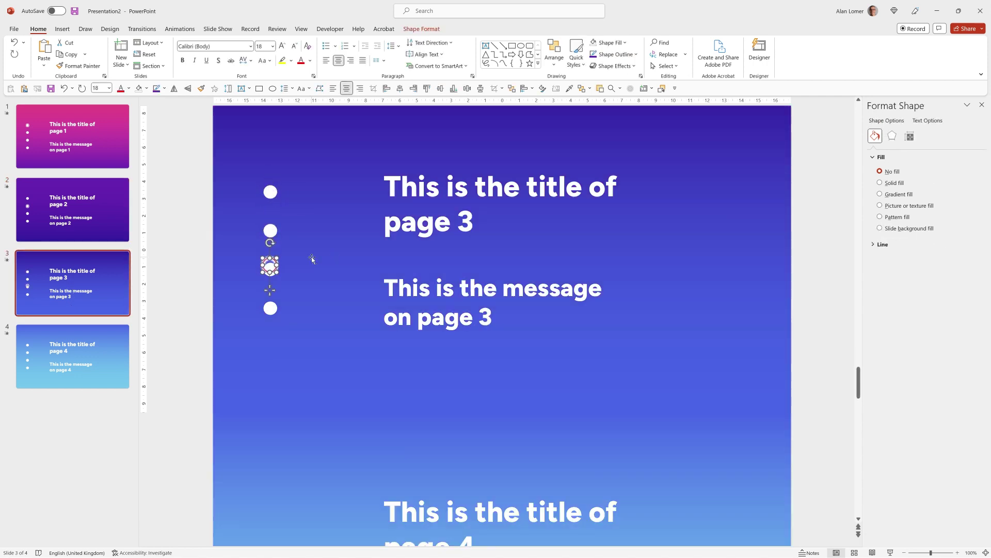
{"action": "left_click", "coordinate": [616, 54]}
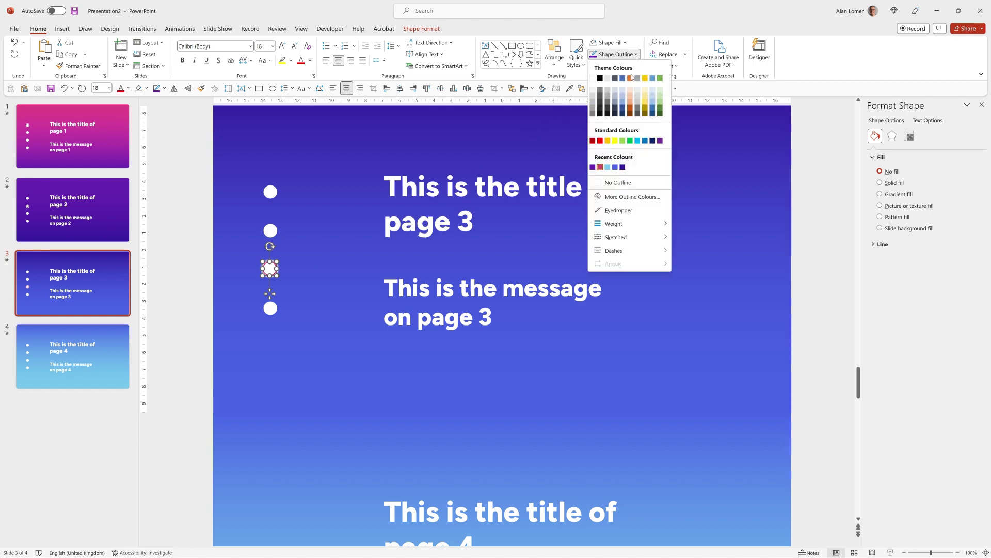
{"action": "left_click", "coordinate": [615, 167]}
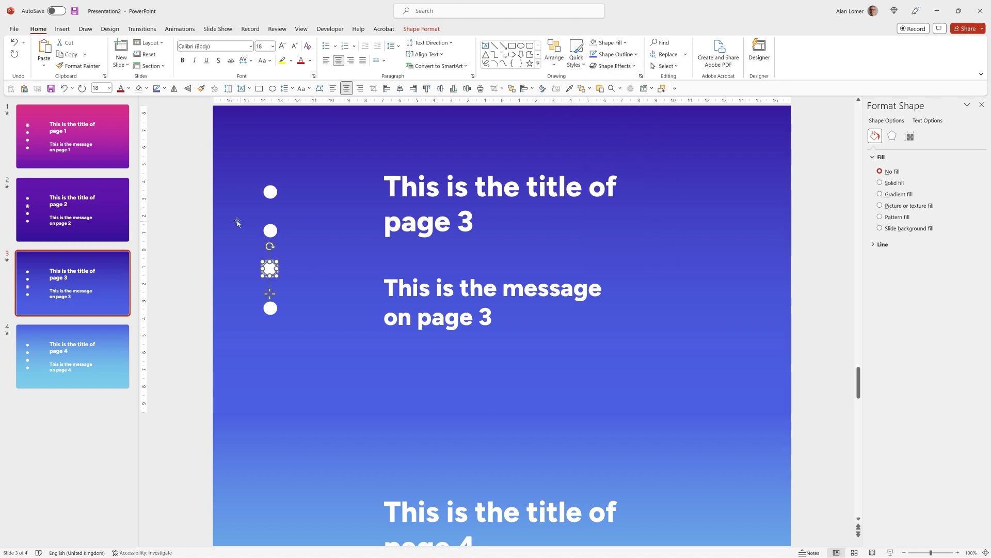
Step: Paste the ring on slide 4 over the fourth dot and apply the recent outline colour
{"action": "left_click", "coordinate": [79, 374]}
{"action": "key", "text": "ctrl+v"}
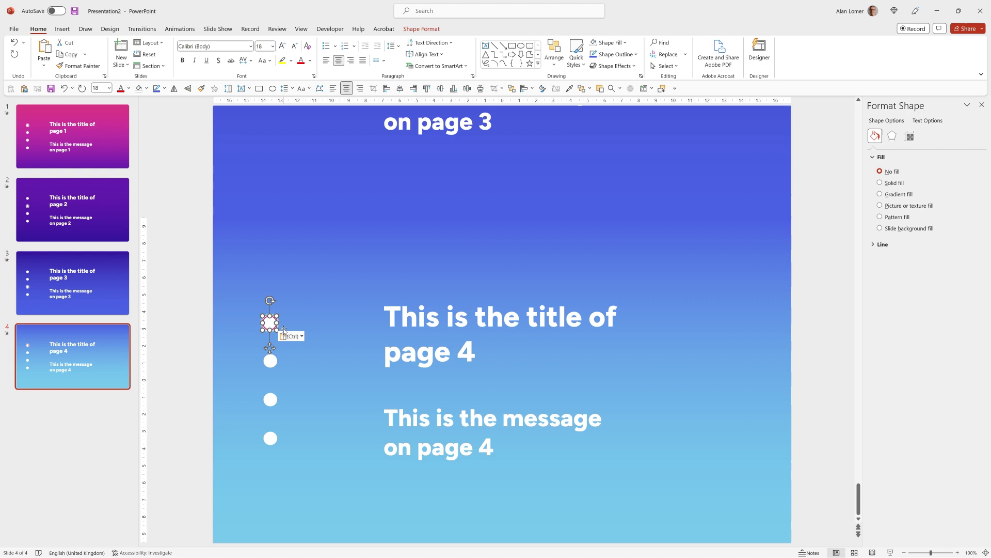
{"action": "key", "text": "Down"}
{"action": "key", "text": "Down"}
{"action": "key", "text": "Down"}
{"action": "key", "text": "Down"}
{"action": "key", "text": "Down"}
{"action": "key", "text": "Down"}
{"action": "key", "text": "Down"}
{"action": "key", "text": "Down"}
{"action": "key", "text": "Down"}
{"action": "key", "text": "Down"}
{"action": "key", "text": "Down"}
{"action": "key", "text": "Down"}
{"action": "key", "text": "Down"}
{"action": "key", "text": "Down"}
{"action": "key", "text": "Down"}
{"action": "key", "text": "Down"}
{"action": "key", "text": "Down"}
{"action": "key", "text": "Down"}
{"action": "key", "text": "Down"}
{"action": "key", "text": "Down"}
{"action": "key", "text": "Down"}
{"action": "key", "text": "Down"}
{"action": "key", "text": "Down"}
{"action": "key", "text": "Down"}
{"action": "key", "text": "Down"}
{"action": "key", "text": "Down"}
{"action": "key", "text": "Down"}
{"action": "key", "text": "Down"}
{"action": "key", "text": "Down"}
{"action": "key", "text": "Down"}
{"action": "key", "text": "Down"}
{"action": "key", "text": "Down"}
{"action": "key", "text": "Down"}
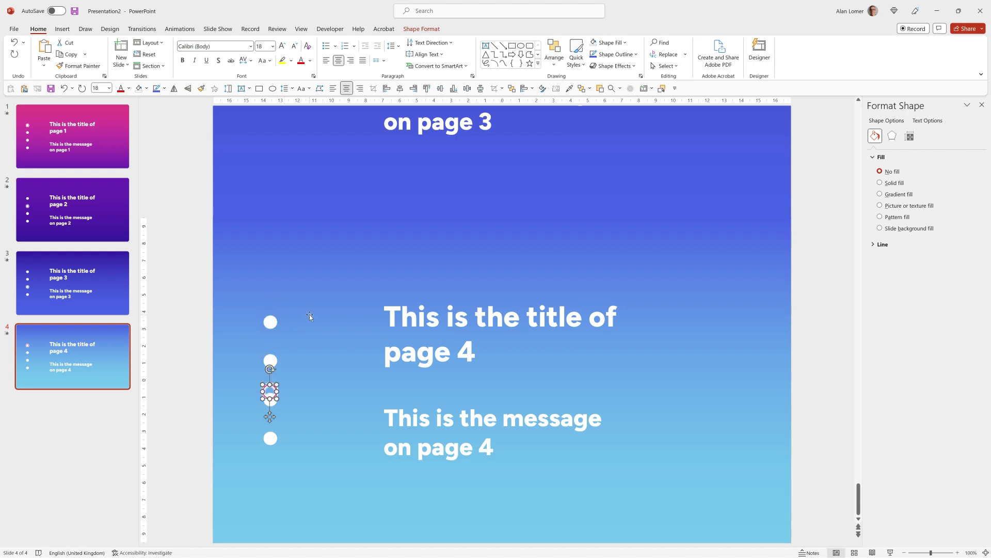
{"action": "key", "text": "Down"}
{"action": "key", "text": "Down"}
{"action": "key", "text": "Down"}
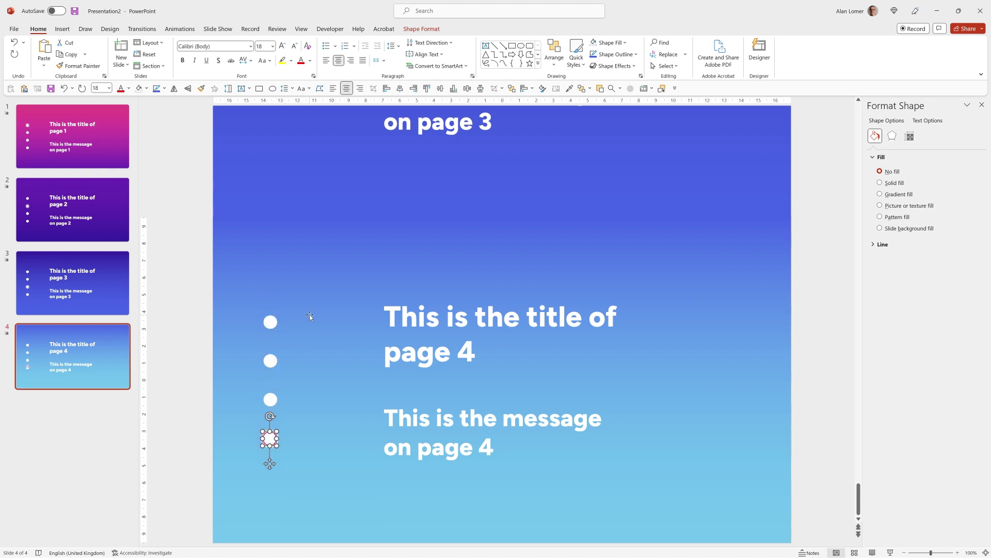
{"action": "left_click", "coordinate": [615, 54]}
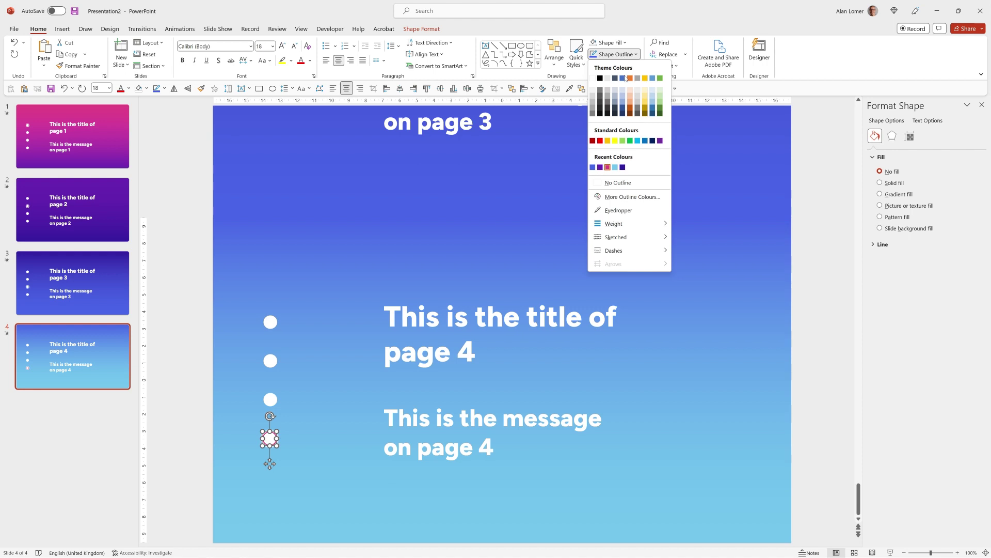
{"action": "left_click", "coordinate": [615, 167]}
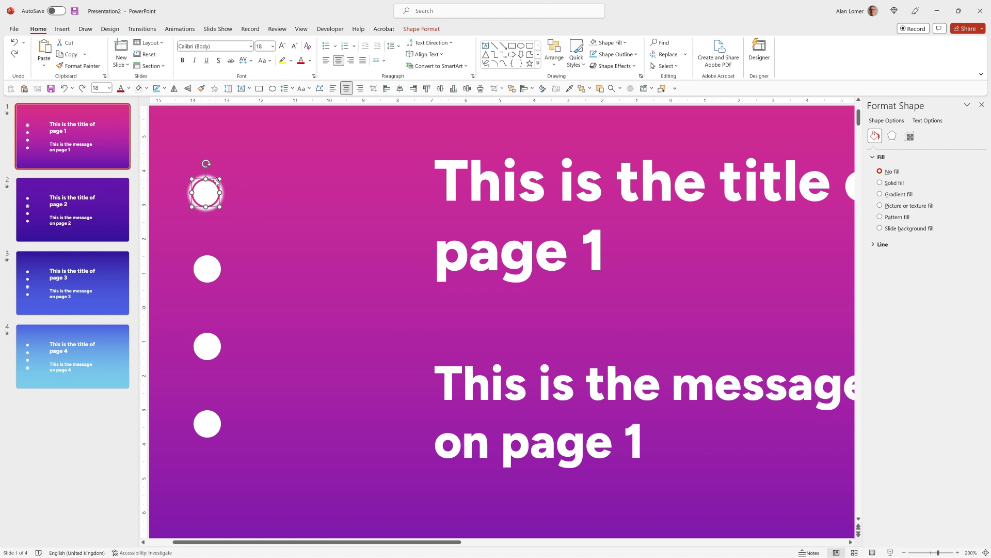
Step: Centre the ring precisely over the first nav dot on slide 1
{"action": "left_click_drag", "start_coordinate": [217, 182], "coordinate": [193, 190]}
{"action": "left_click", "coordinate": [197, 184]}
{"action": "left_click_drag", "start_coordinate": [197, 184], "coordinate": [199, 184]}
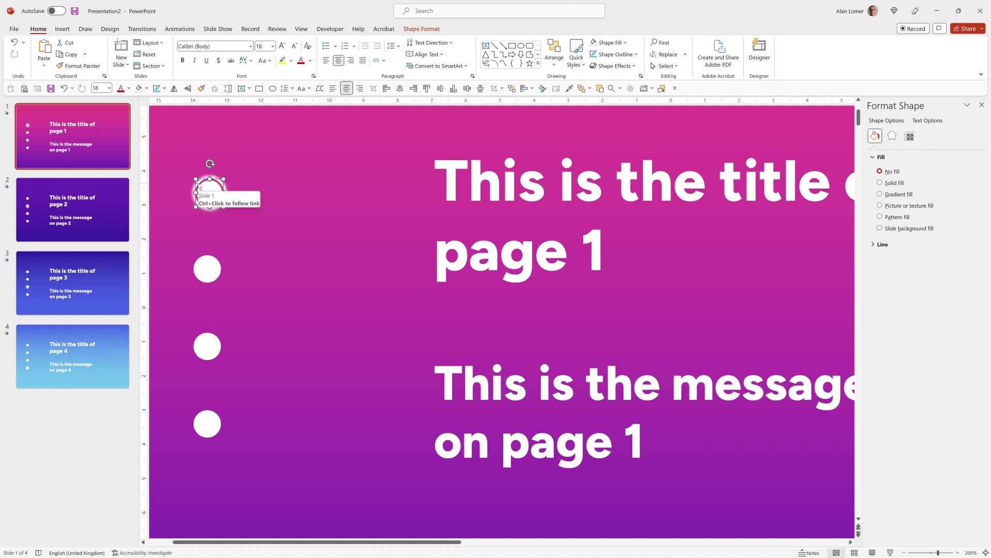
Step: Check that the rings on slides 2 and 3 sit over their own dots
{"action": "left_click", "coordinate": [101, 202]}
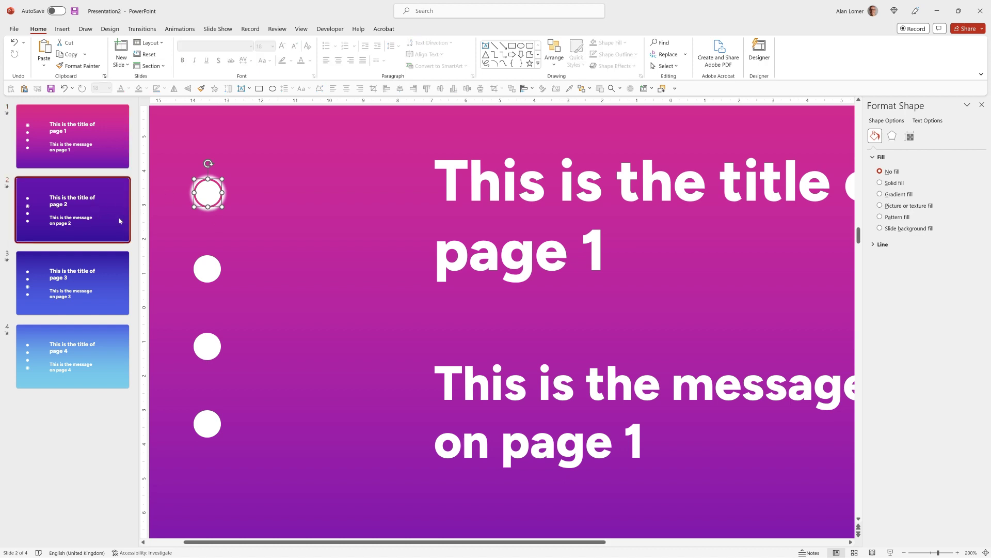
{"action": "left_click", "coordinate": [206, 253]}
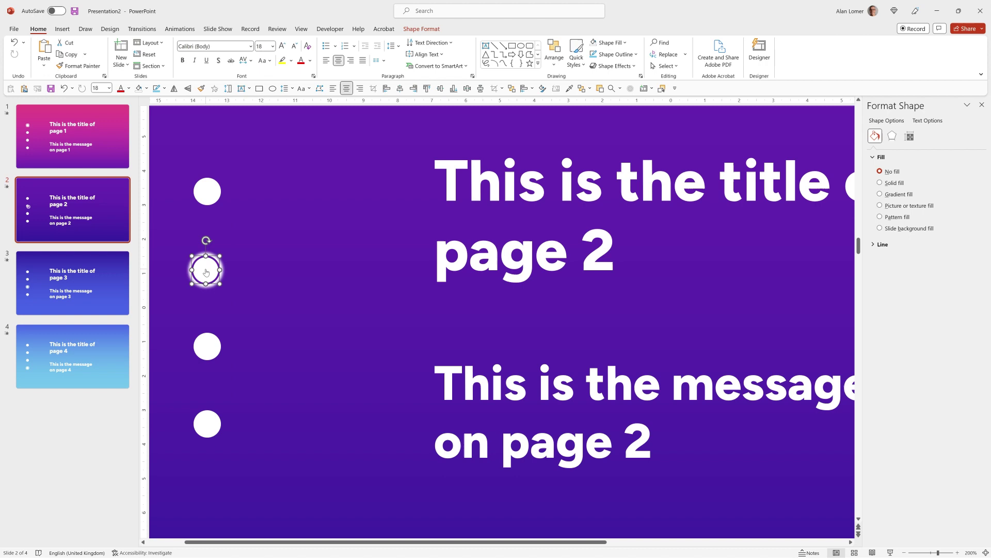
{"action": "scroll", "coordinate": [209, 266], "scroll_direction": "down", "scroll_amount": 3}
{"action": "left_click", "coordinate": [207, 342]}
{"action": "scroll", "coordinate": [214, 339], "scroll_direction": "up", "scroll_amount": 1}
{"action": "scroll", "coordinate": [214, 340], "scroll_direction": "down", "scroll_amount": 2}
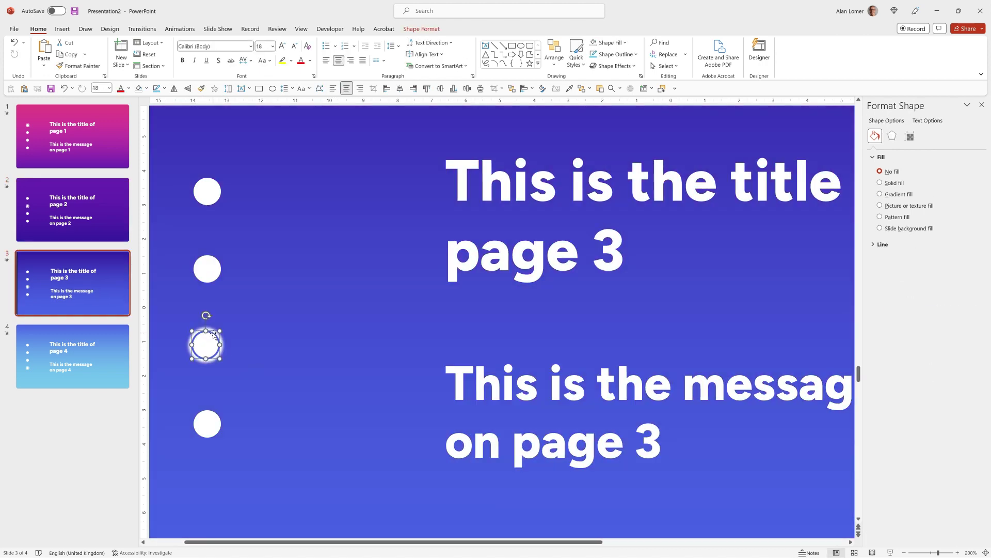